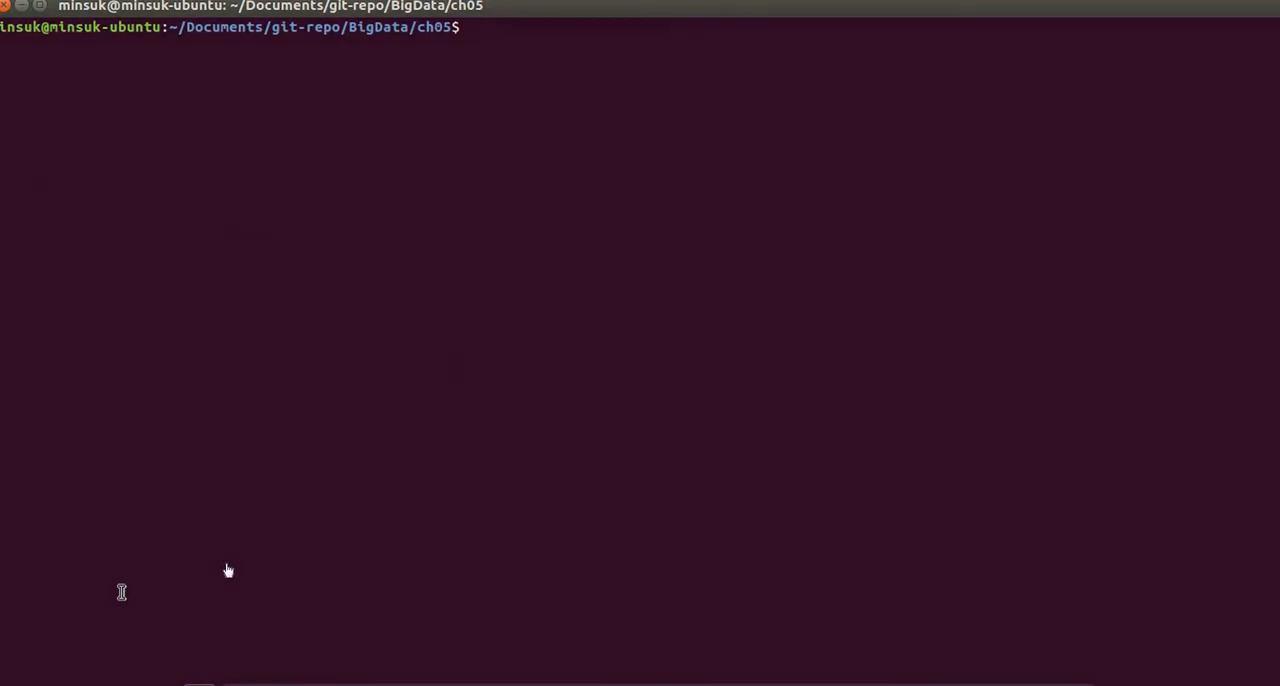
{"action": "type", "text": "cu"}
{"action": "type", "text": "rl -XDELET"}
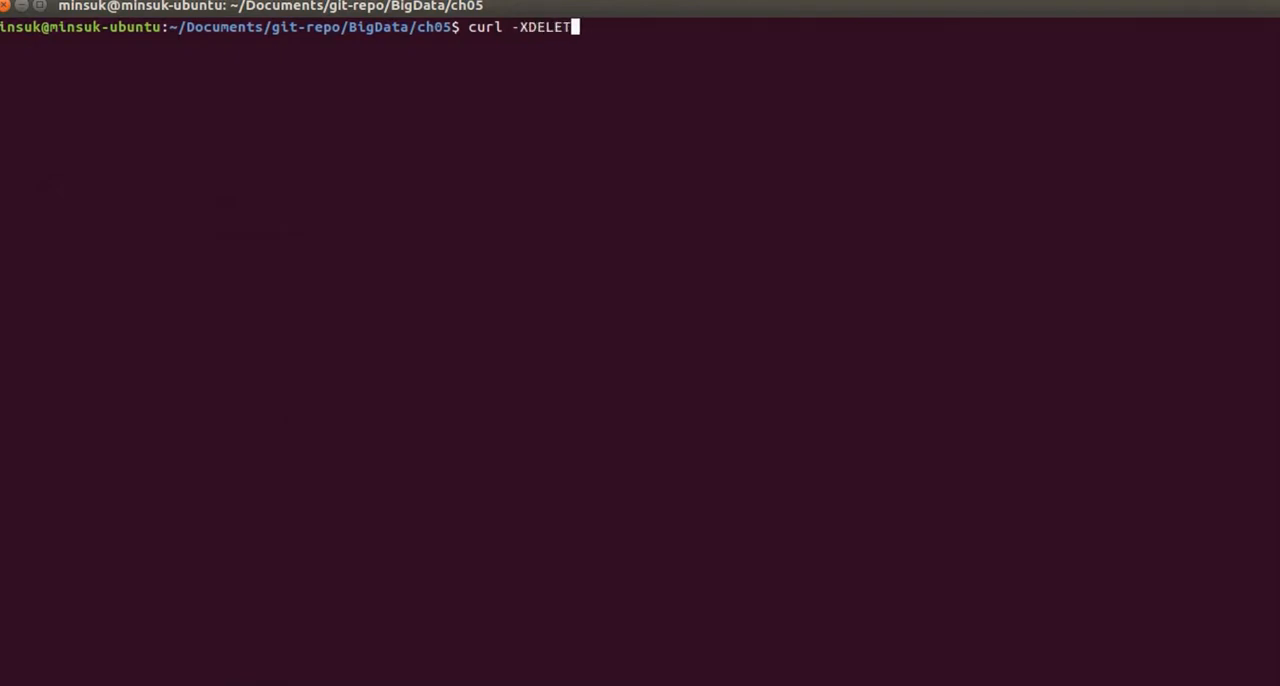
{"action": "type", "text": "E local"}
{"action": "type", "text": "host:9200/baske"}
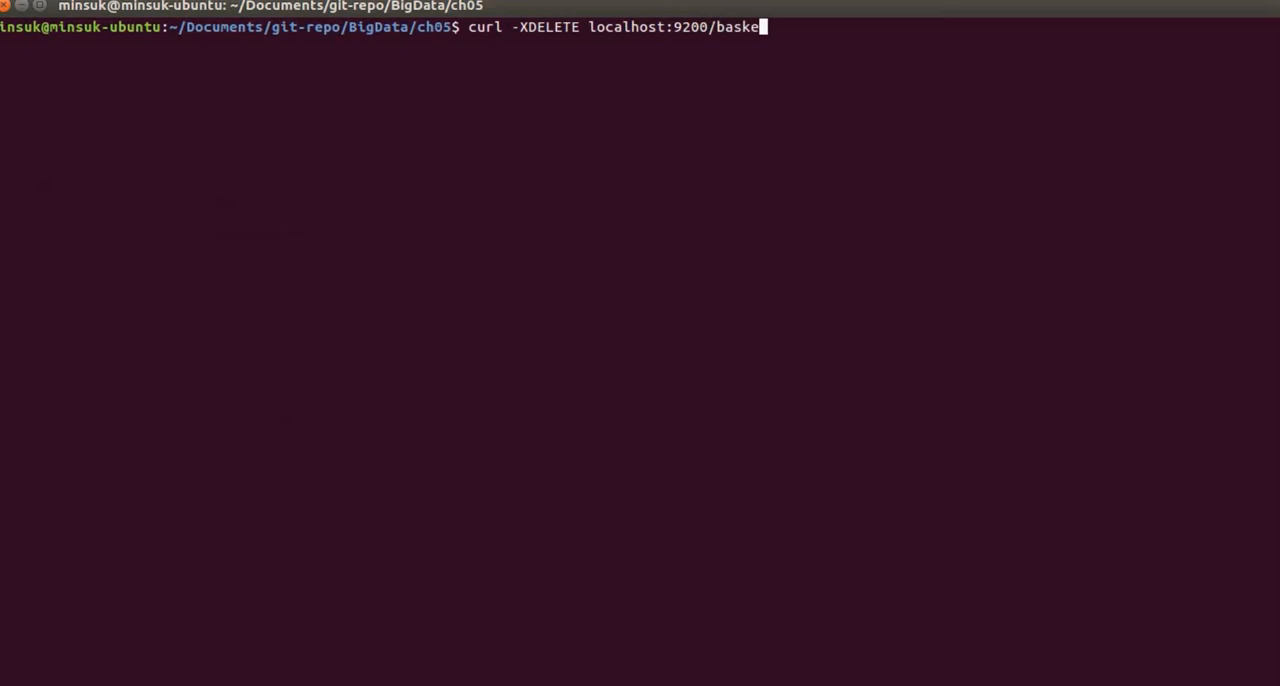
{"action": "type", "text": "tball"}
Step: Delete the basketball index with curl -XDELETE localhost:9200/basketball
{"action": "key", "text": "Return"}
{"action": "key", "text": "Return"}
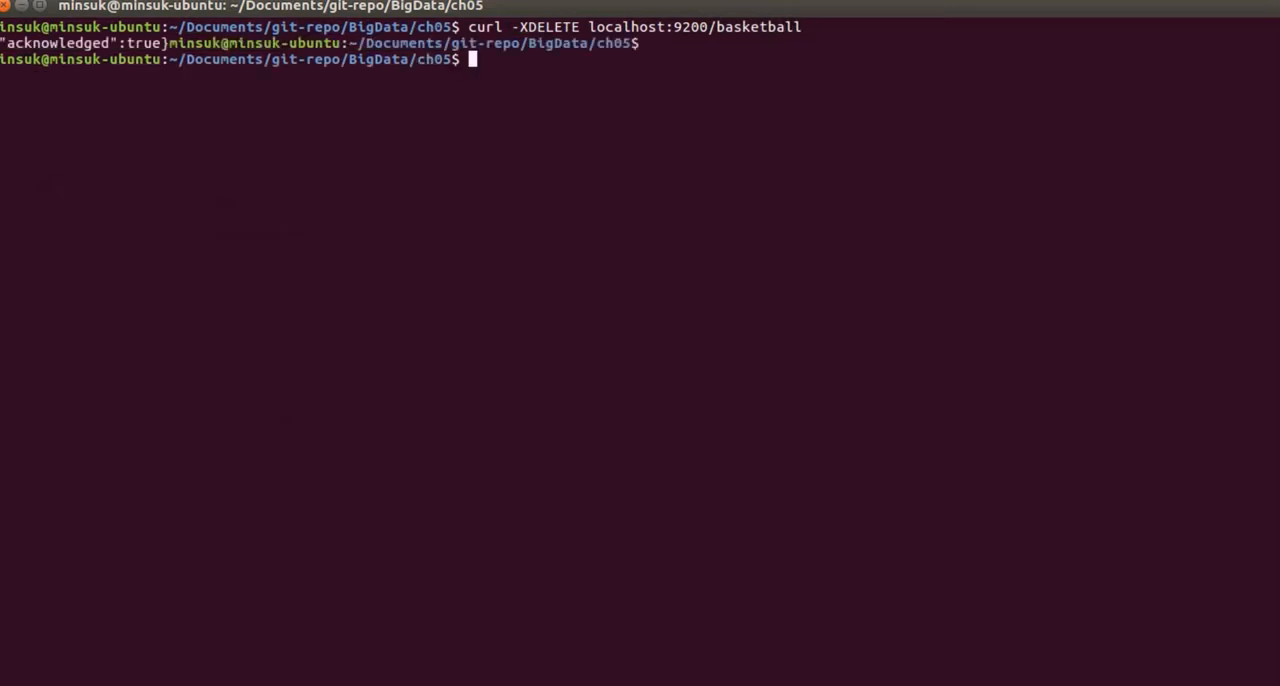
{"action": "type", "text": "curl -X"}
{"action": "type", "text": "PUT localhost"}
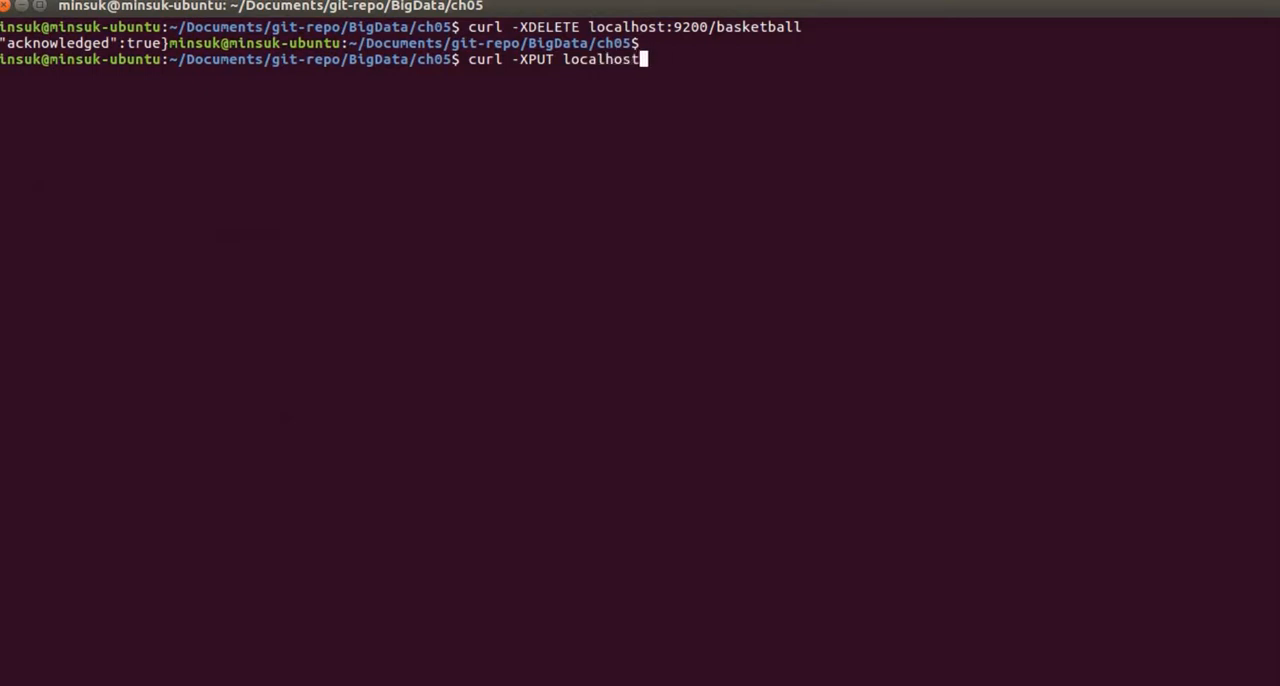
{"action": "type", "text": ":9200/ba"}
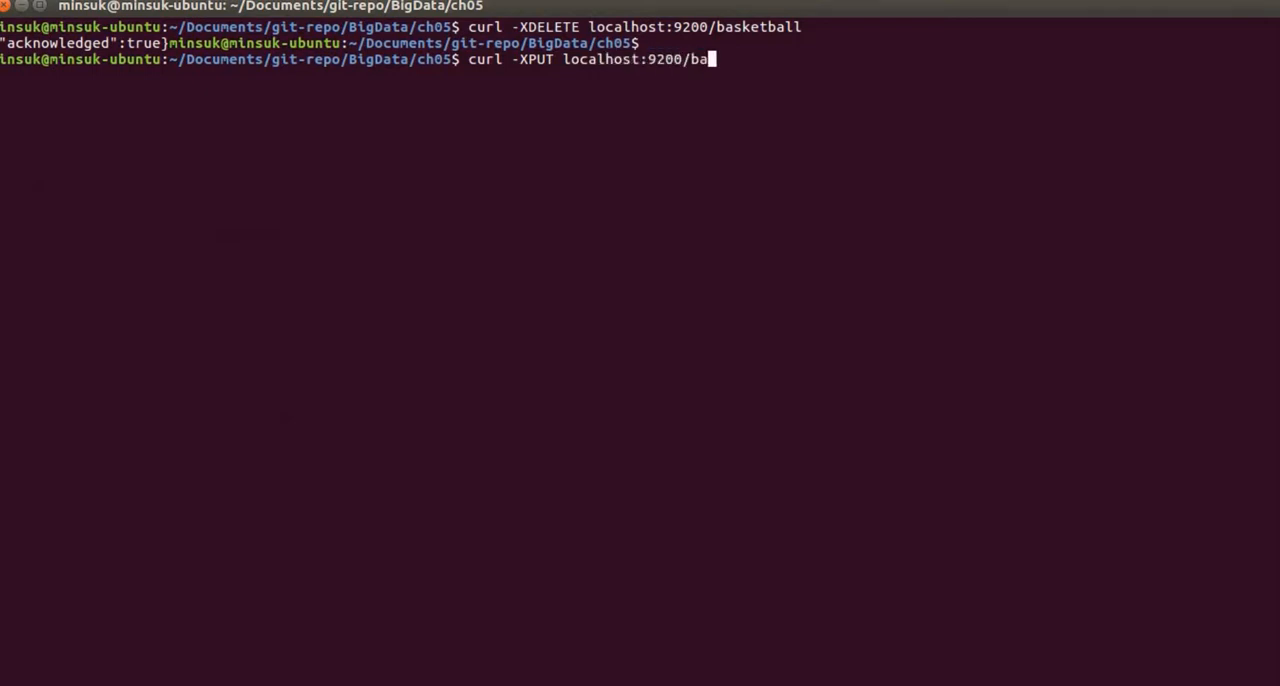
{"action": "type", "text": "sket"}
{"action": "type", "text": "ball"}
Step: Create a fresh basketball index with curl -XPUT localhost:9200/basketball
{"action": "key", "text": "Return"}
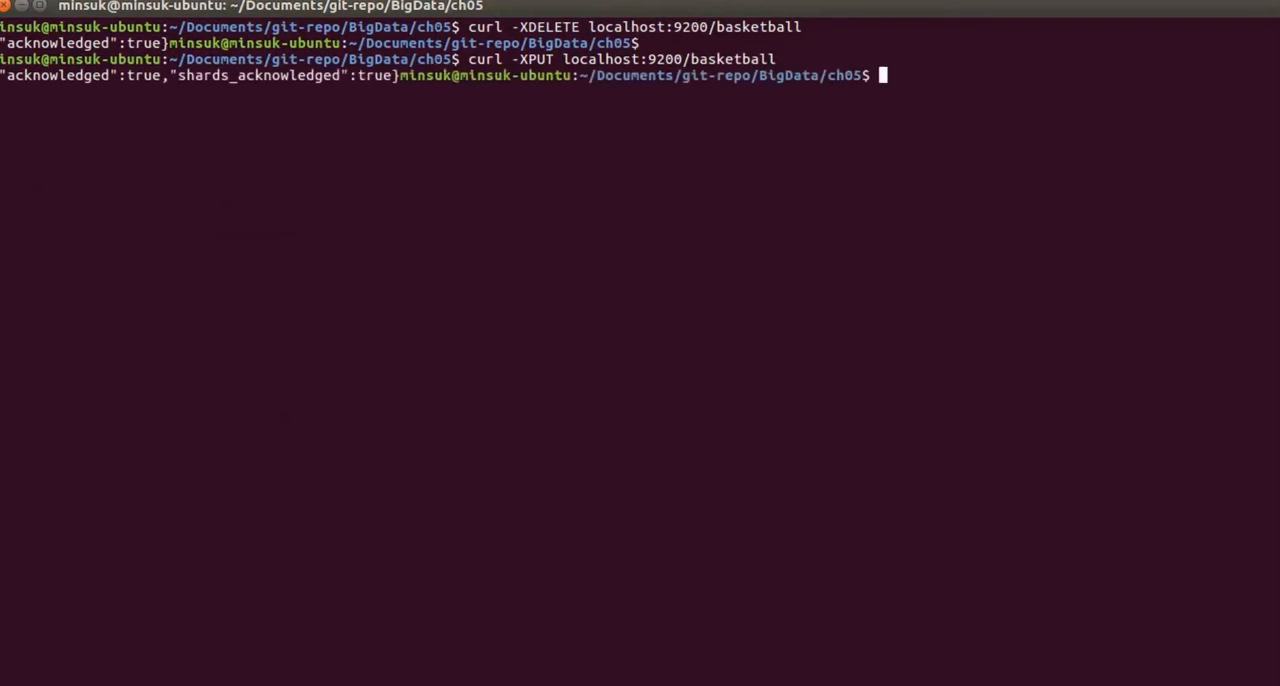
Step: Apply basketball_mapping.json to the basketball index's record _mapping, answered result created
{"action": "key", "text": "Return"}
{"action": "type", "text": "cu"}
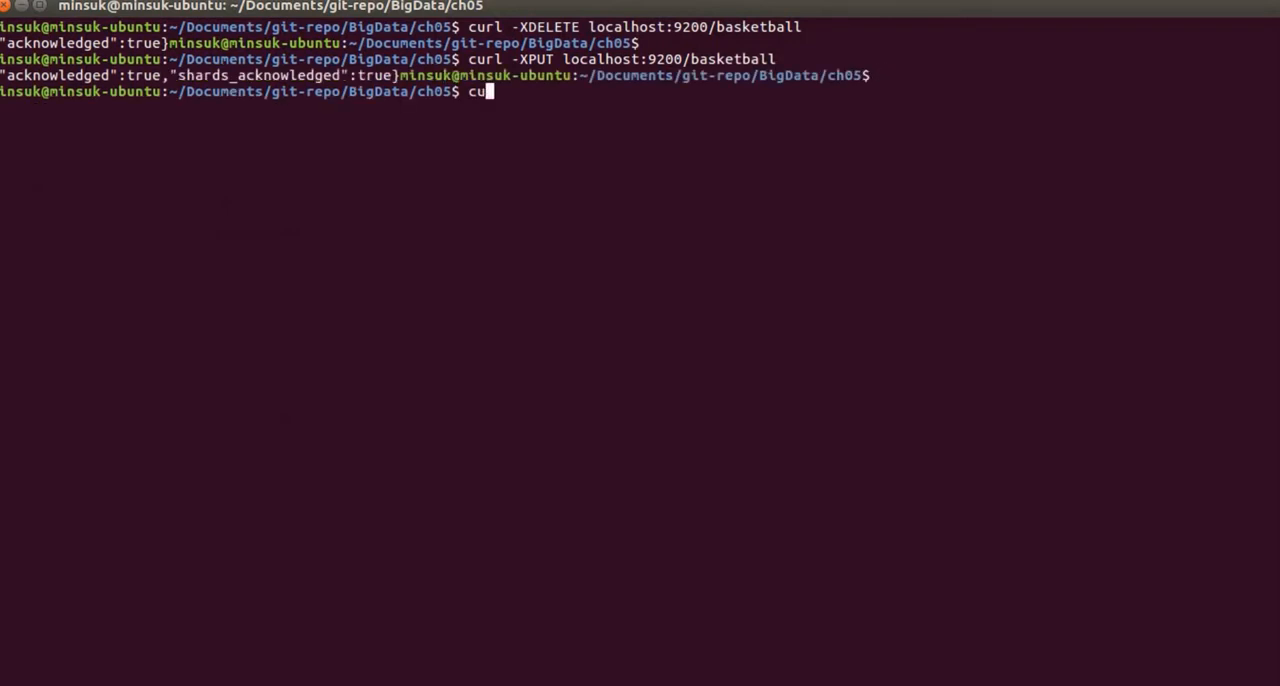
{"action": "type", "text": "rl -XPUT "}
{"action": "type", "text": "'l,o"}
{"action": "key", "text": "BackSpace"}
{"action": "key", "text": "BackSpace"}
{"action": "type", "text": "ocalhost"}
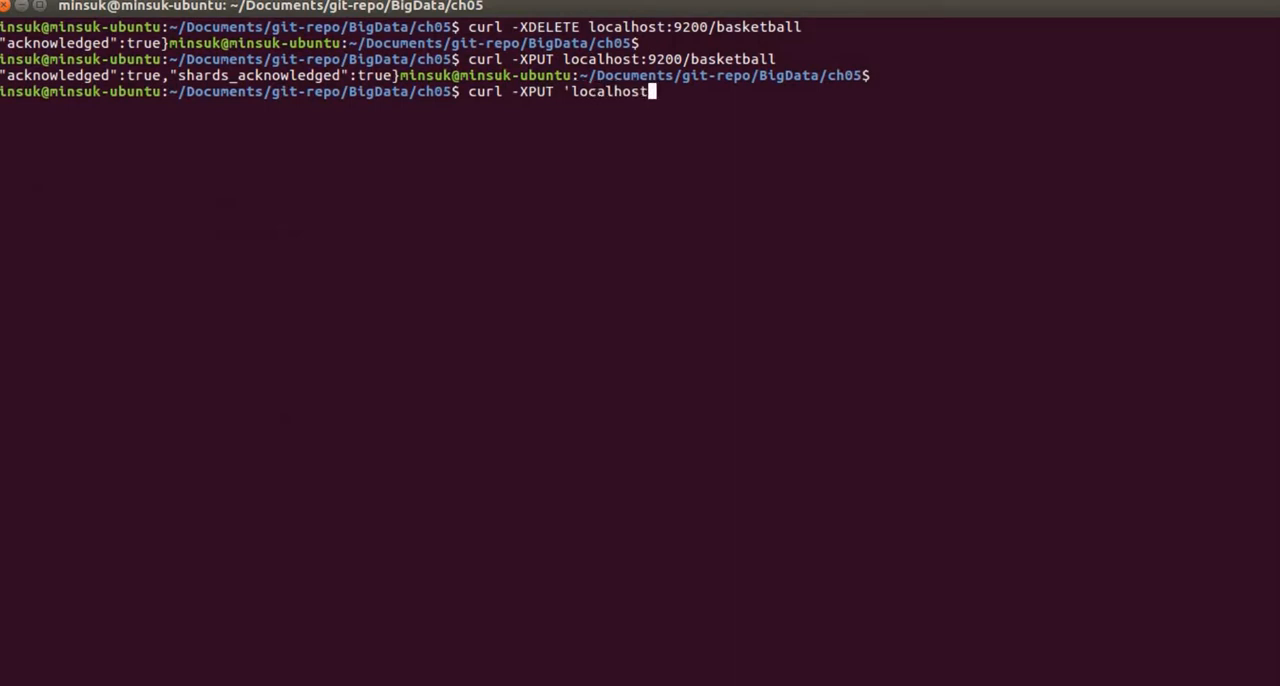
{"action": "type", "text": ":9200/bask"}
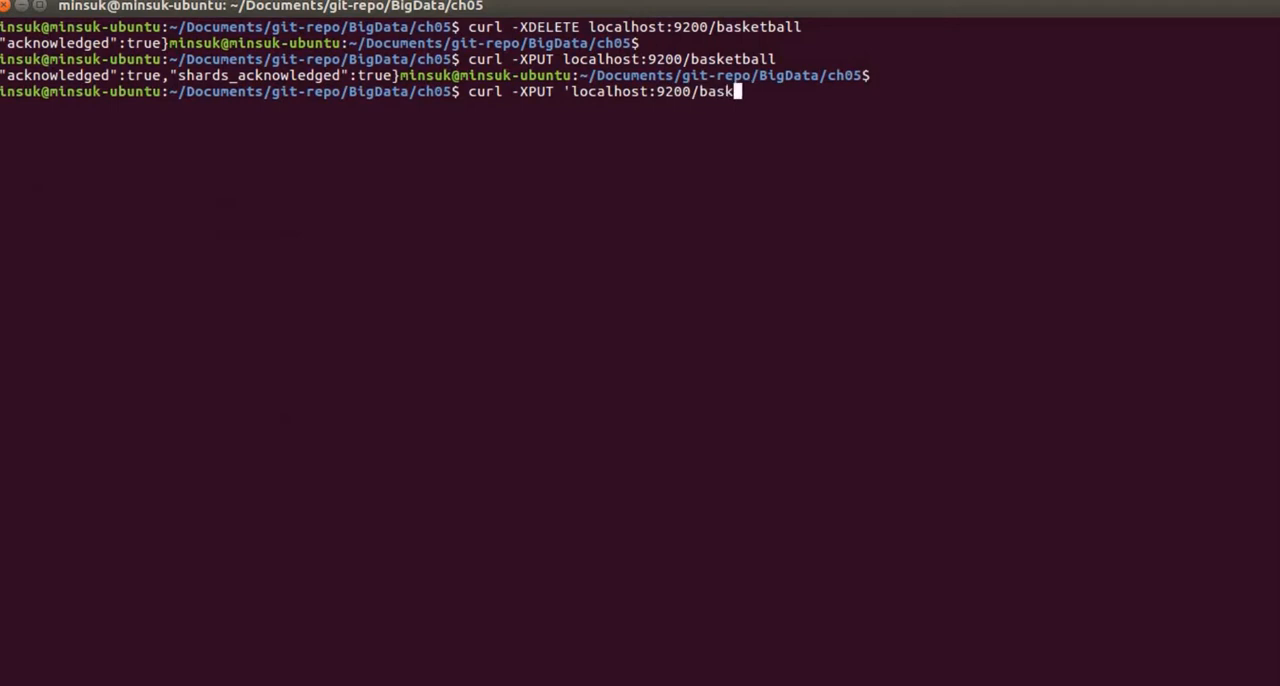
{"action": "type", "text": "etball/reco"}
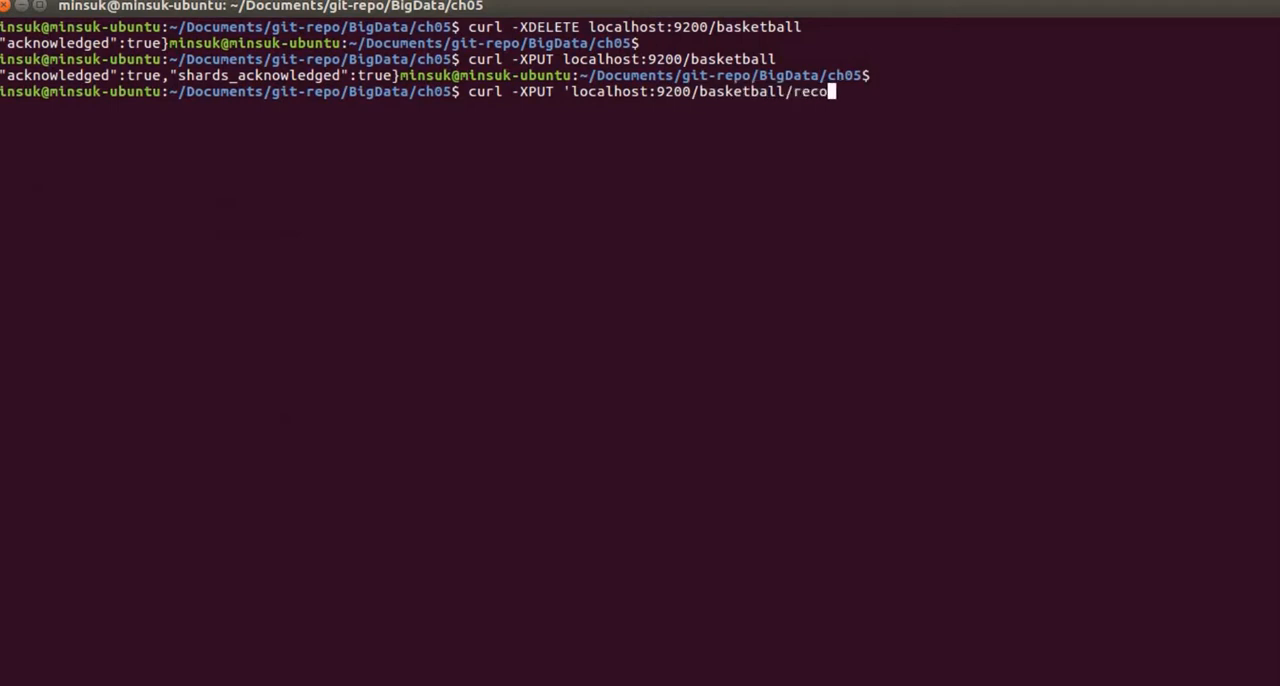
{"action": "type", "text": "rd/_mappin"}
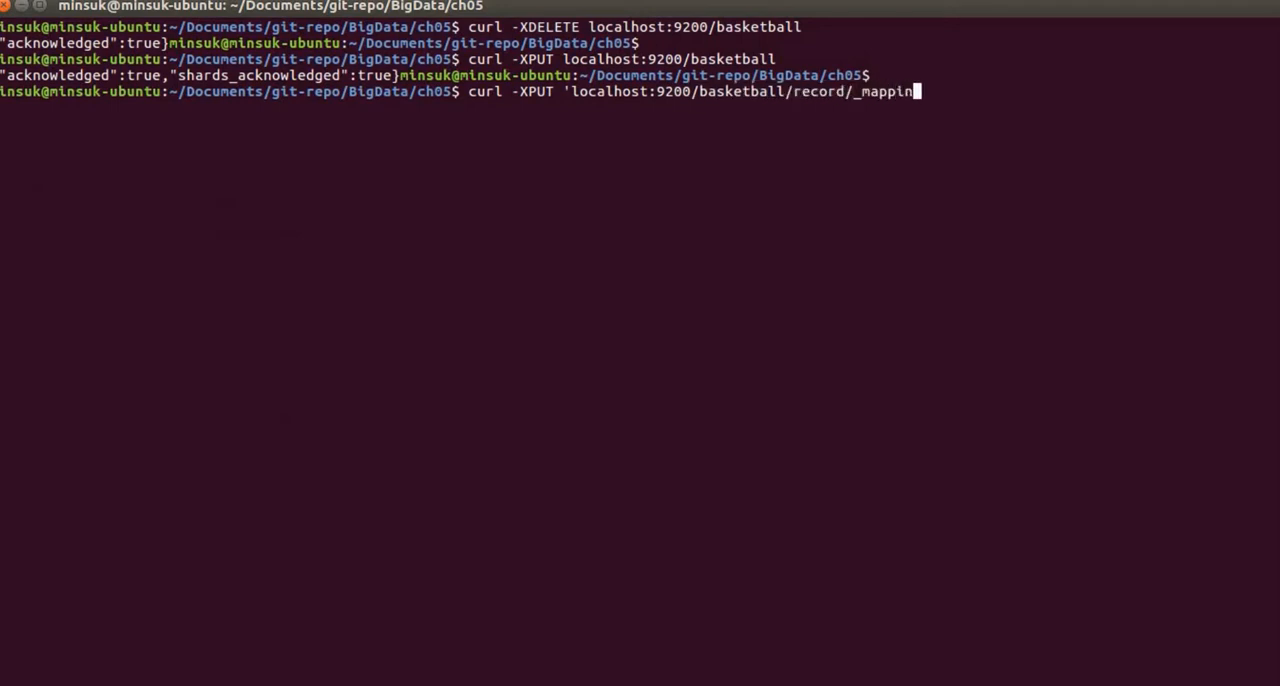
{"action": "type", "text": "' -d "}
{"action": "type", "text": "@ba"}
{"action": "key", "text": "Tab"}
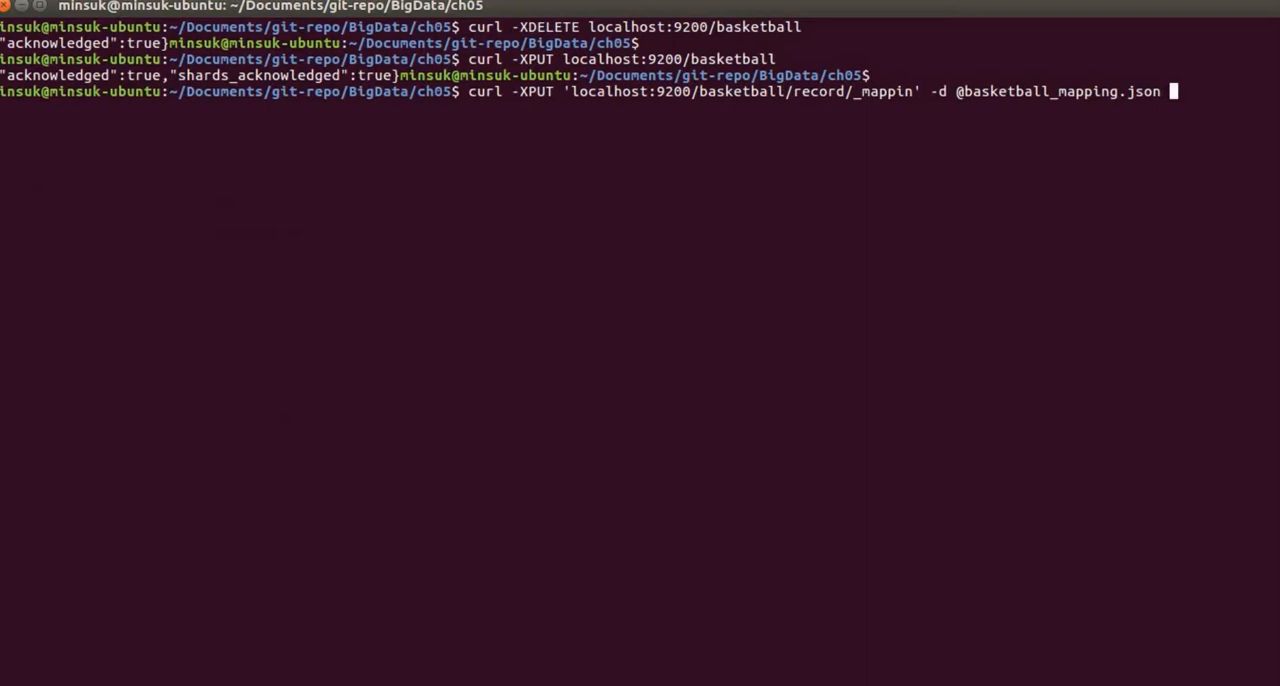
{"action": "key", "text": "Return"}
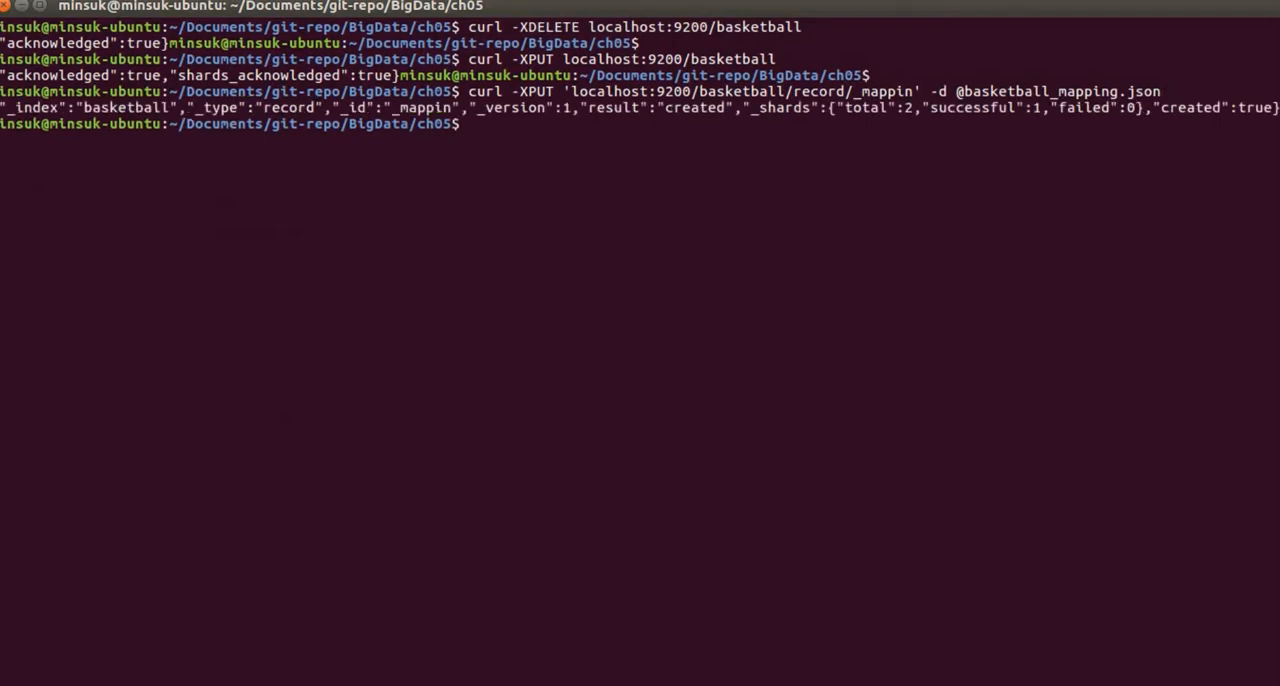
{"action": "key", "text": "Return"}
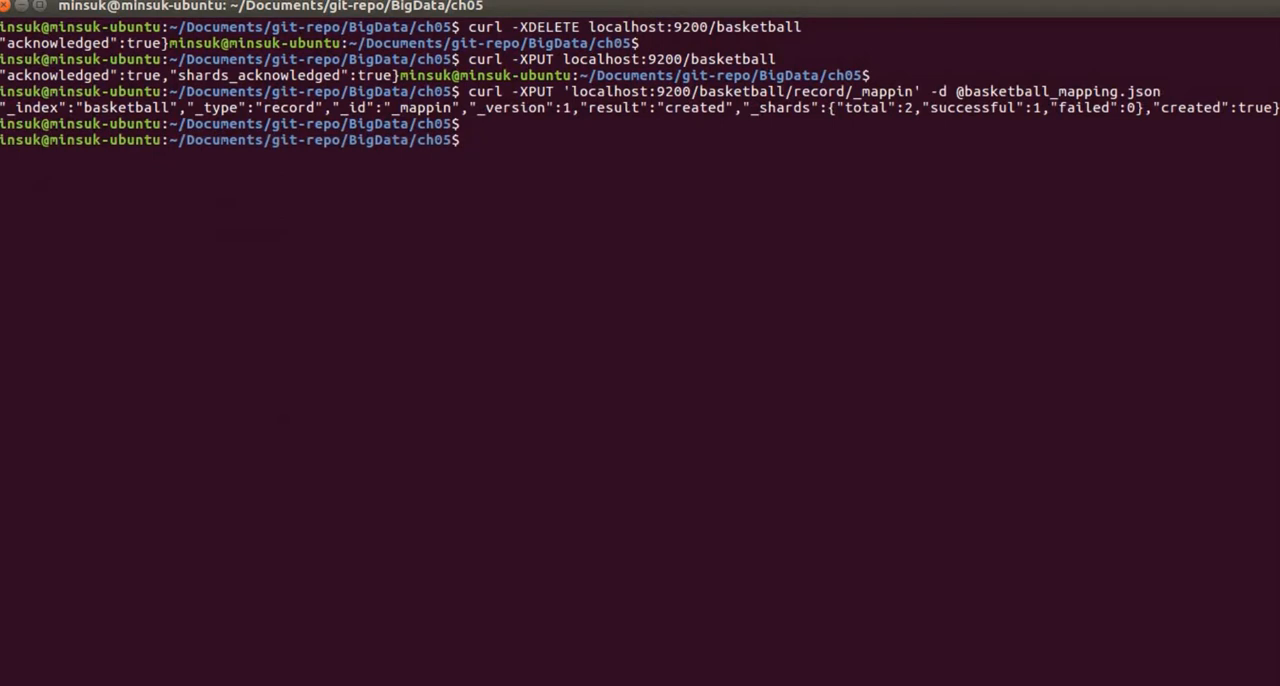
{"action": "type", "text": "vi bulk_basketball.json"}
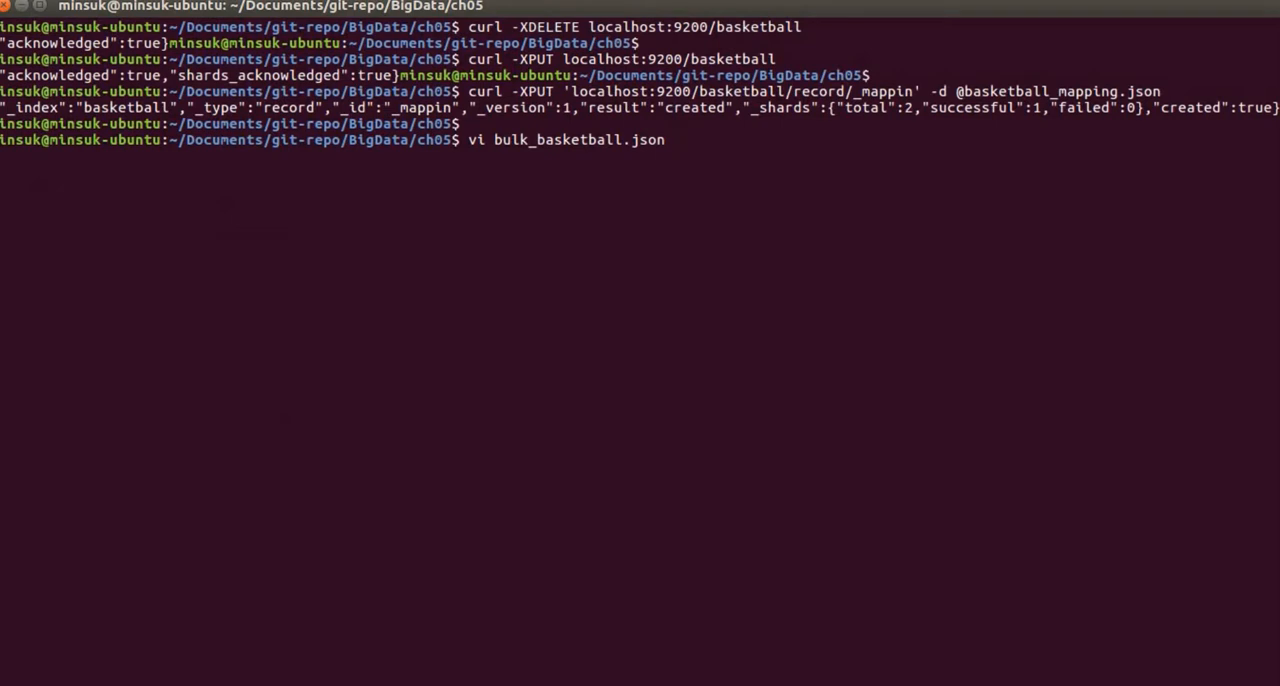
{"action": "key", "text": "Return"}
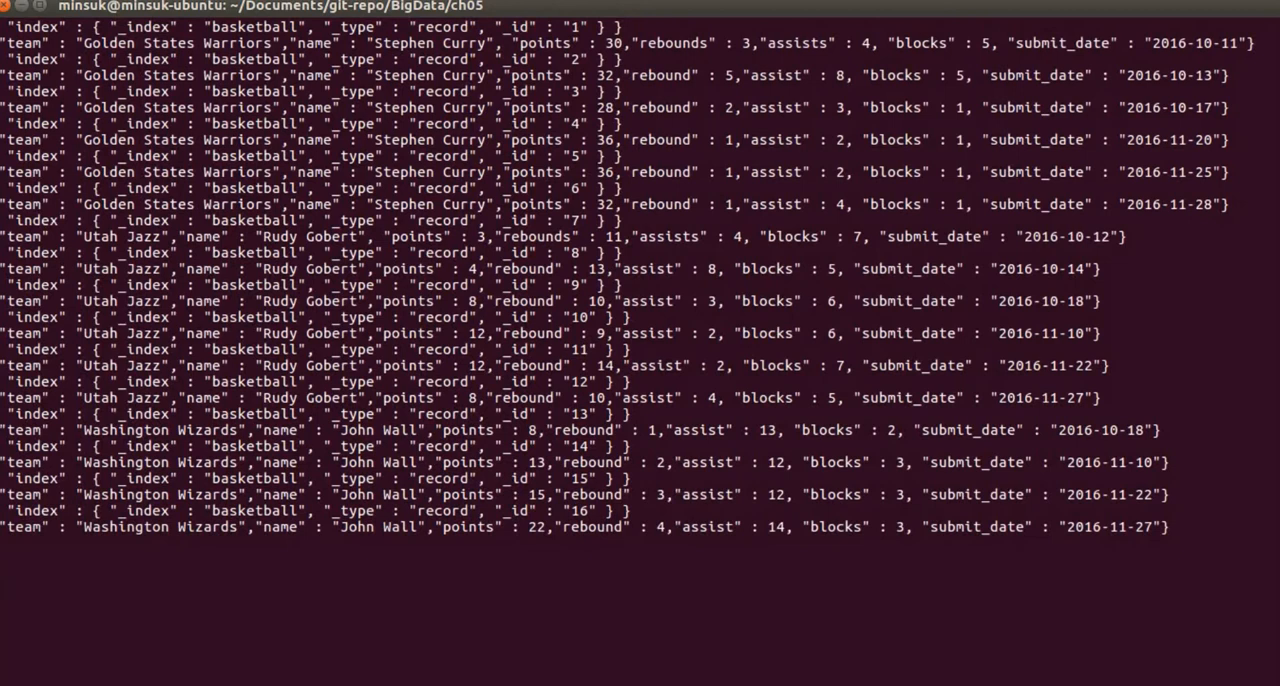
{"action": "type", "text": ":q"}
{"action": "key", "text": "Return"}
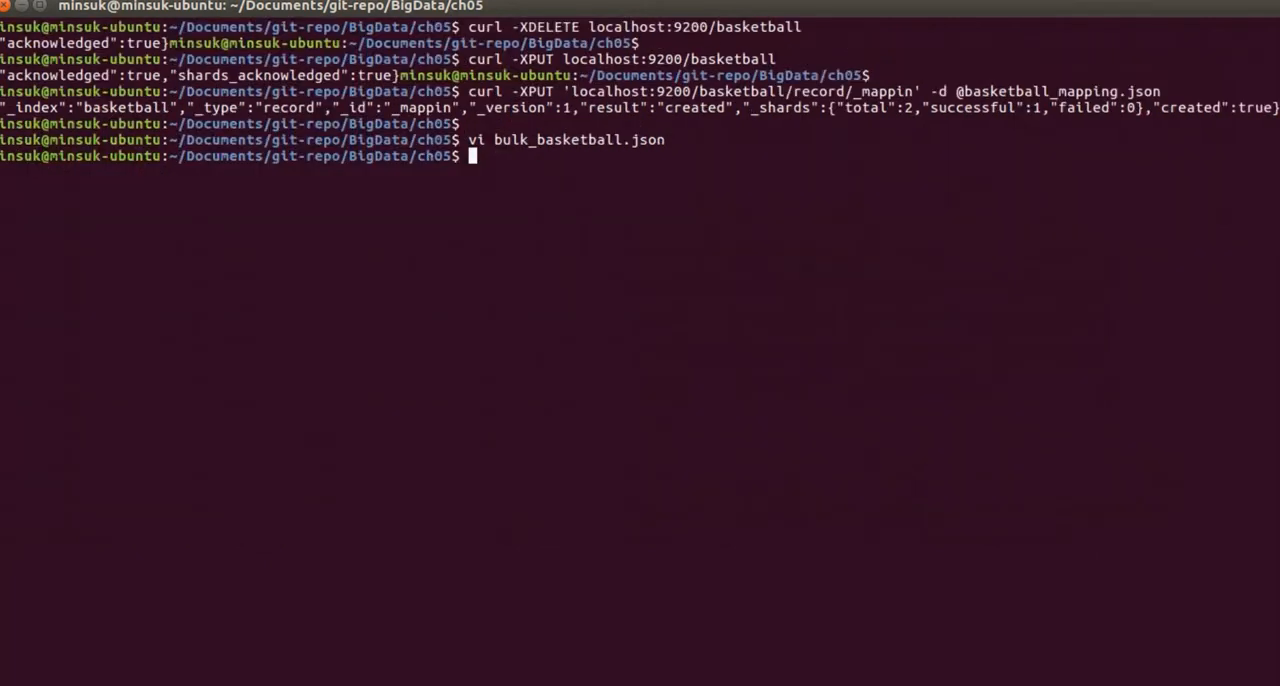
{"action": "key", "text": "Return"}
{"action": "type", "text": "c"}
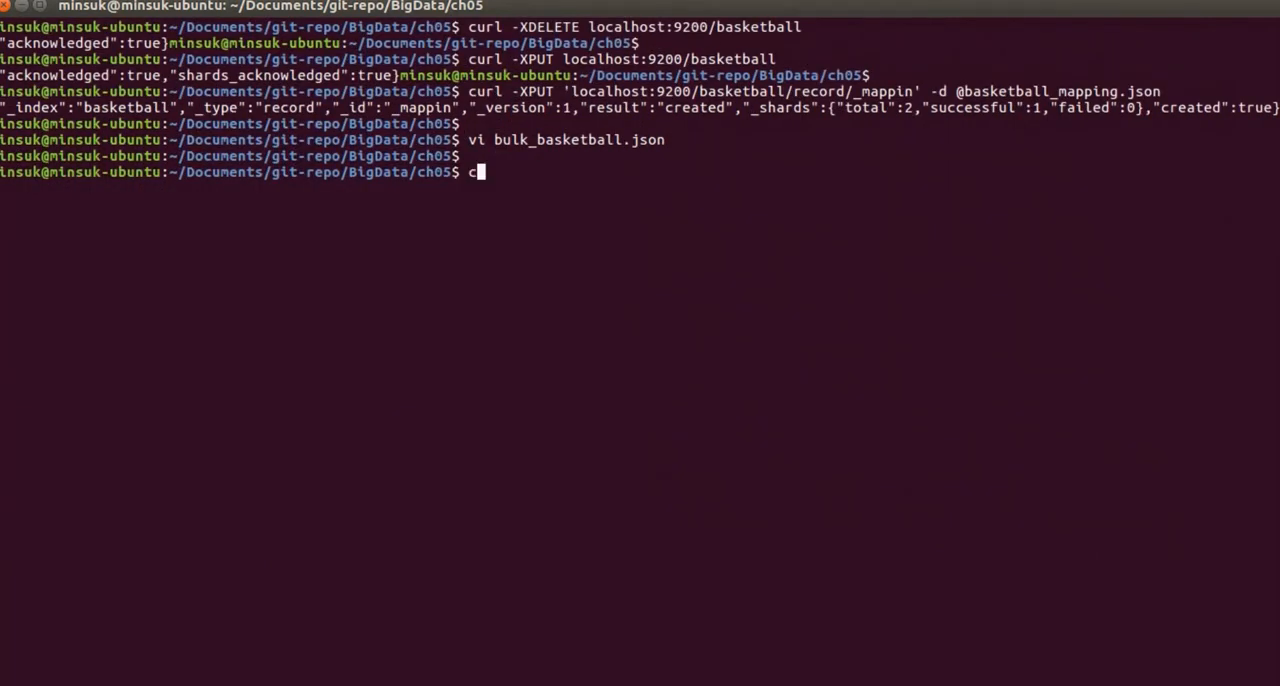
{"action": "type", "text": "url -XPOS"}
{"action": "type", "text": "T 'localhost"}
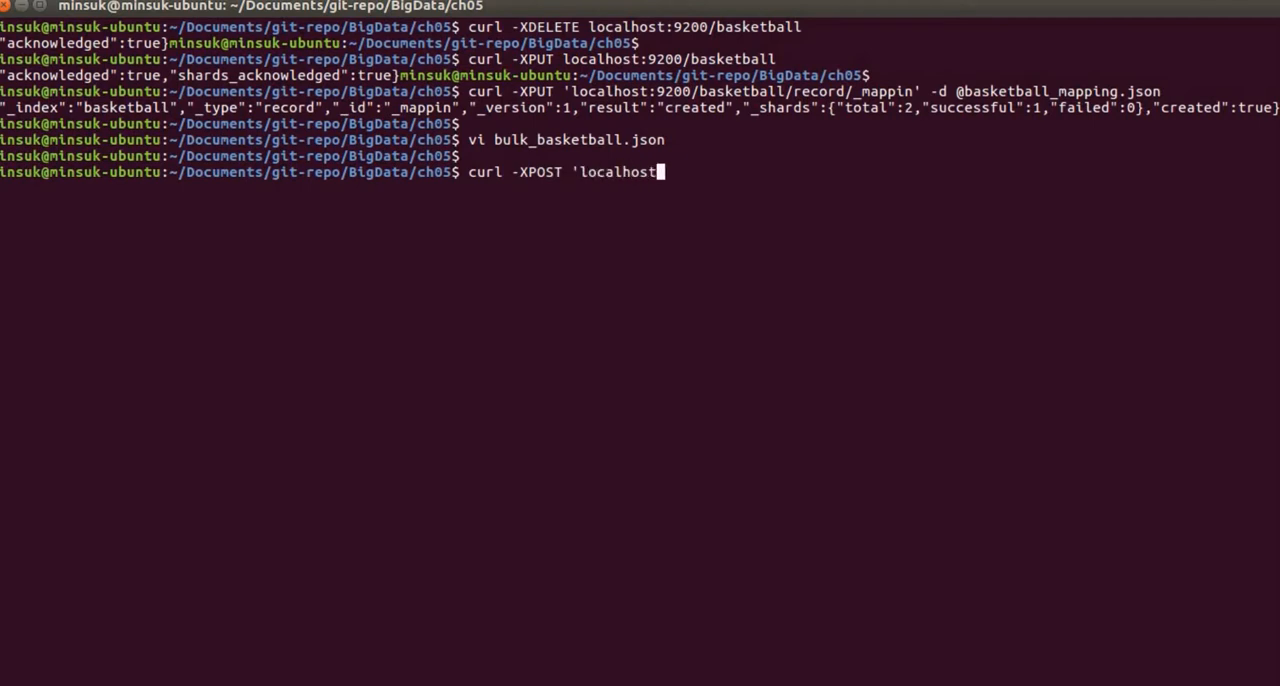
{"action": "type", "text": ":9200_"}
Step: Bulk-load bulk_basketball.json to localhost:9200/_bulk, creating fifteen basketball records
{"action": "key", "text": "BackSpace"}
{"action": "type", "text": "/_bulk"}
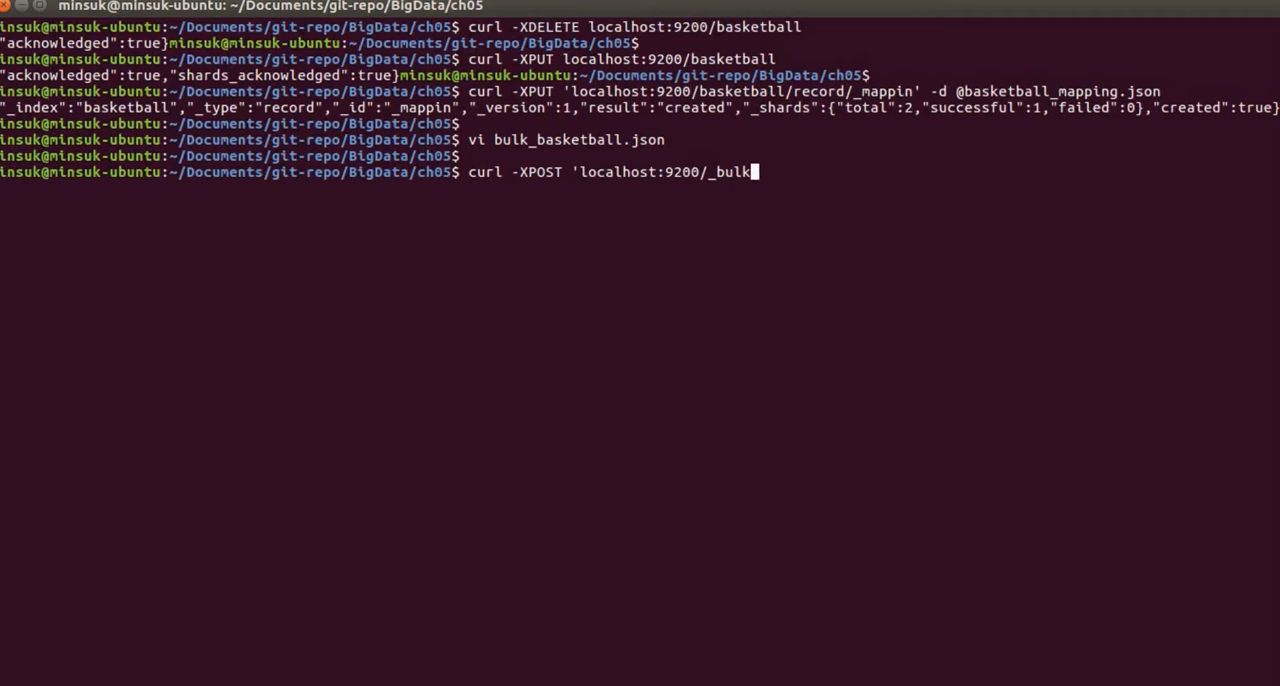
{"action": "type", "text": "' --dat"}
{"action": "type", "text": "a-binary "}
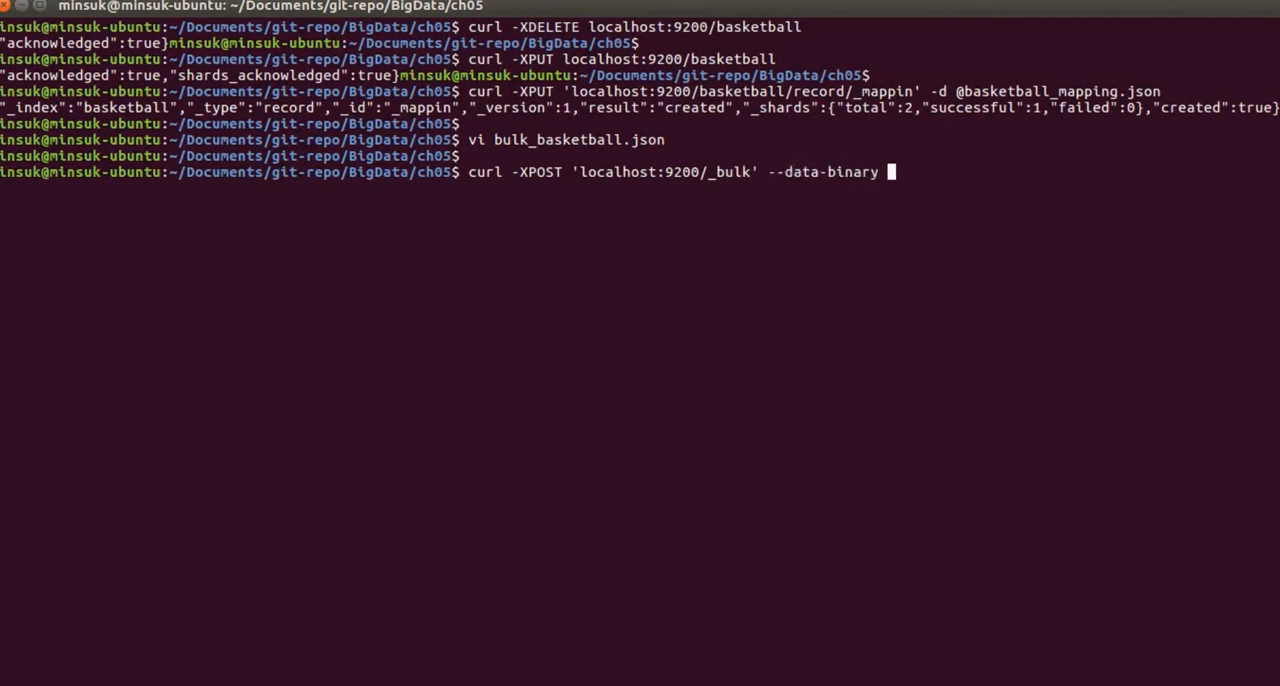
{"action": "type", "text": "@bu"}
{"action": "key", "text": "Tab"}
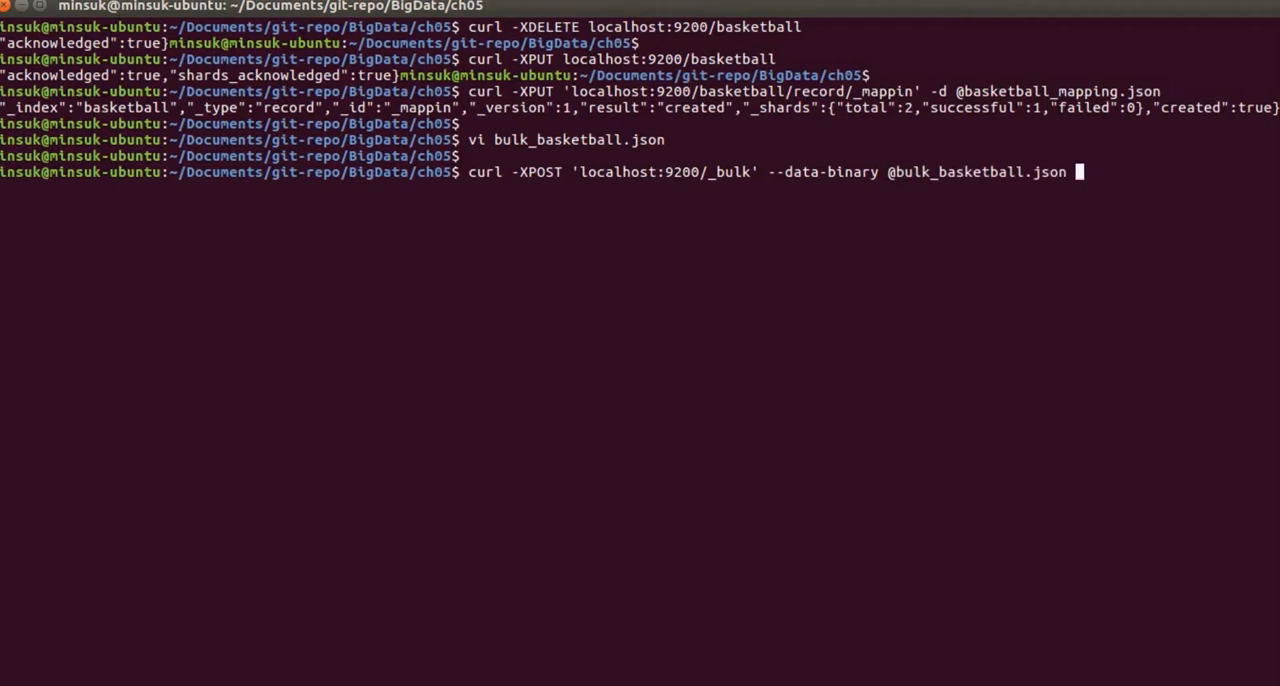
{"action": "key", "text": "Return"}
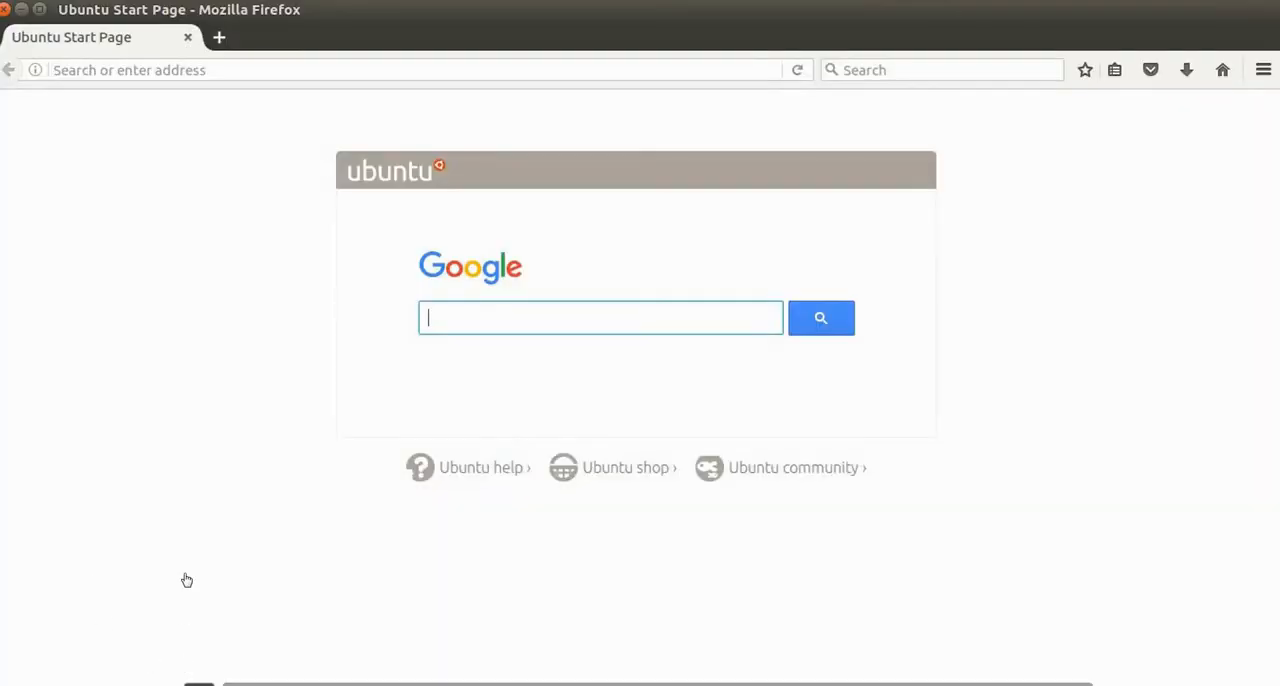
Step: Load Kibana at localhost:5601 in Firefox
{"action": "left_click", "coordinate": [144, 70]}
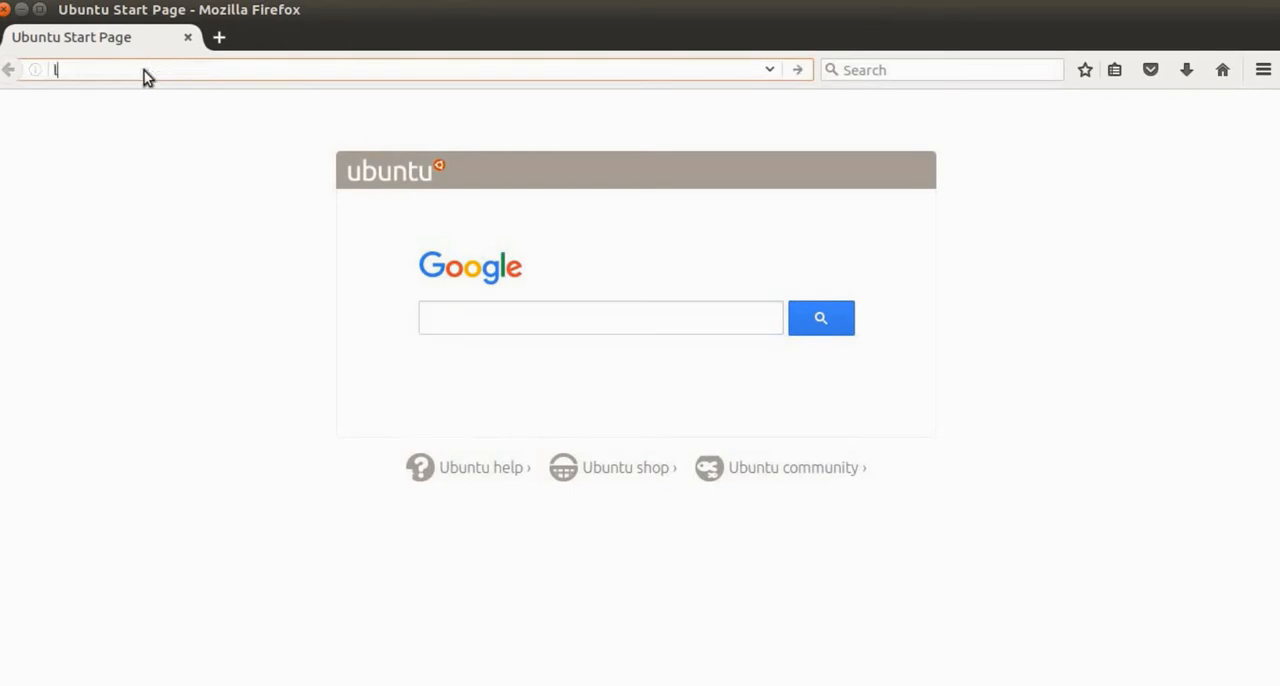
{"action": "type", "text": "localhost"}
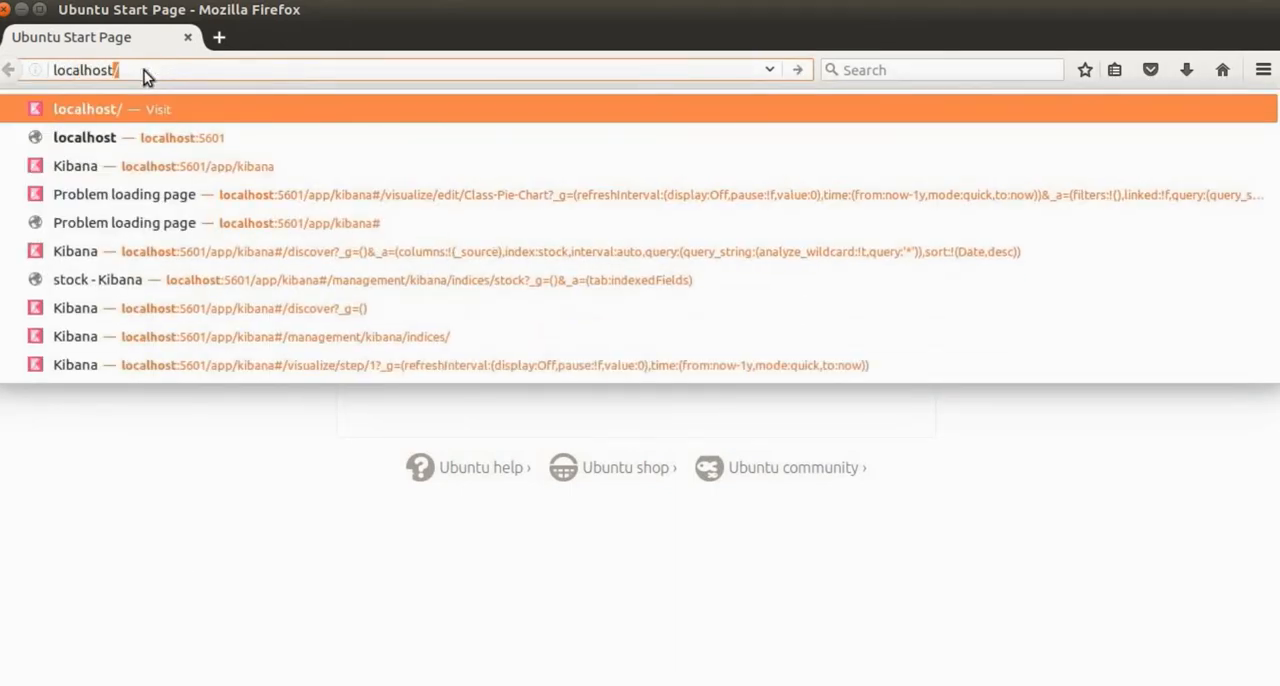
{"action": "type", "text": ":56"}
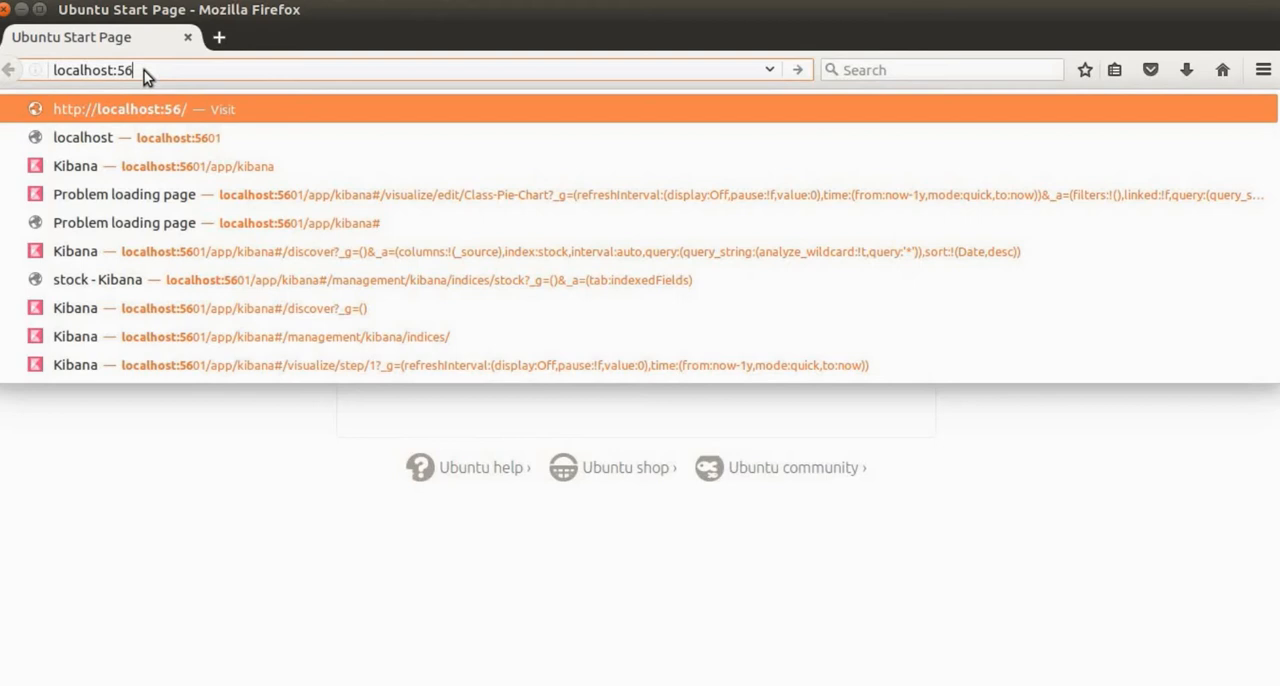
{"action": "type", "text": "01"}
{"action": "key", "text": "Return"}
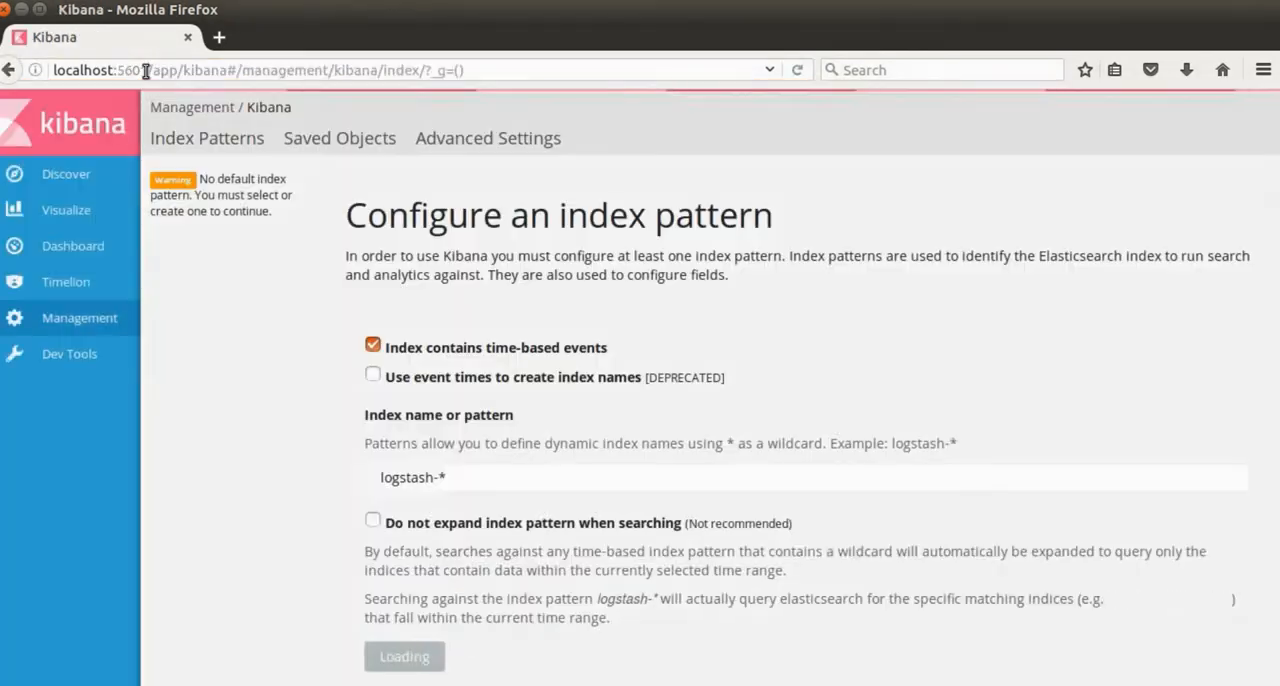
{"action": "left_click", "coordinate": [88, 331]}
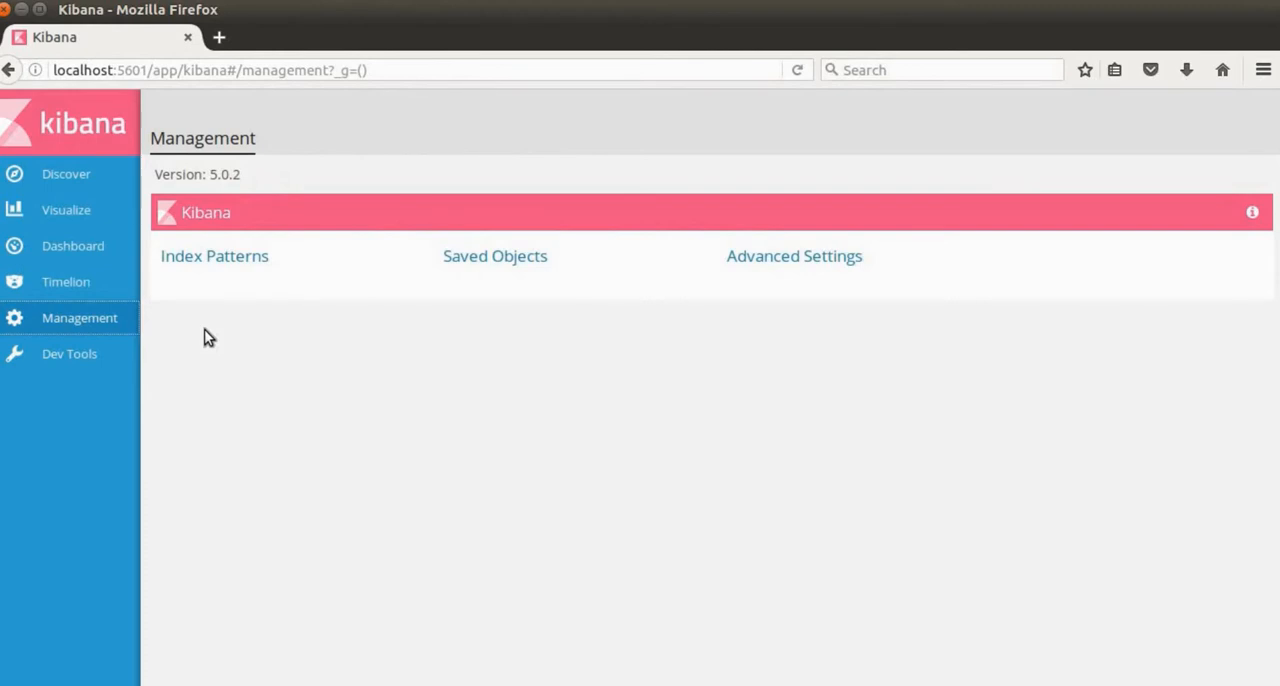
{"action": "left_click", "coordinate": [229, 260]}
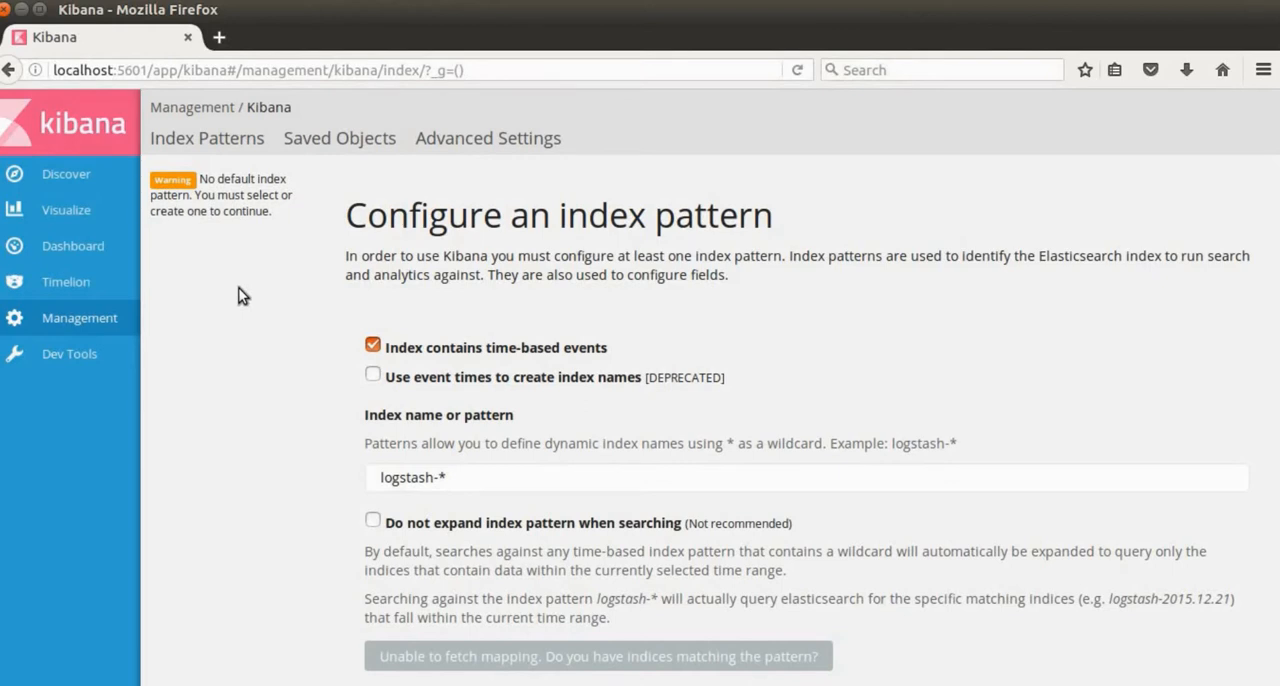
Step: Create the basketball index pattern replacing logstash-*, with submit_date as time field
{"action": "left_click", "coordinate": [460, 485]}
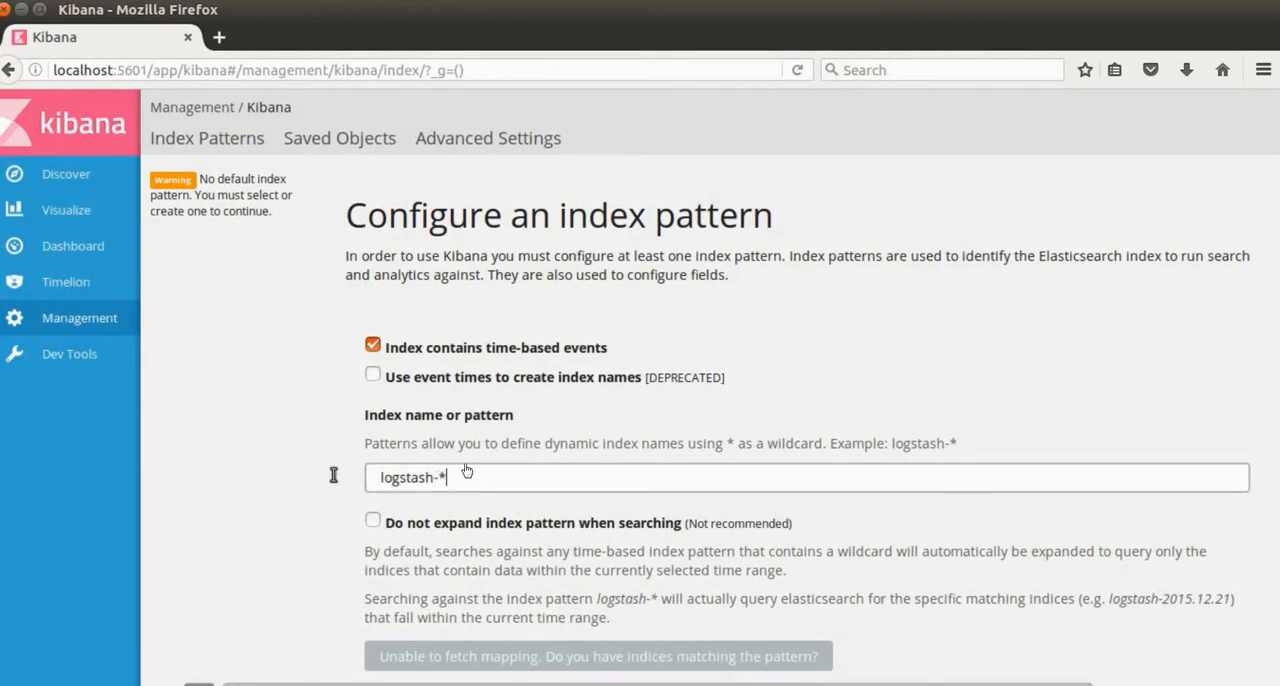
{"action": "key", "text": "ctrl+a"}
{"action": "type", "text": "ba"}
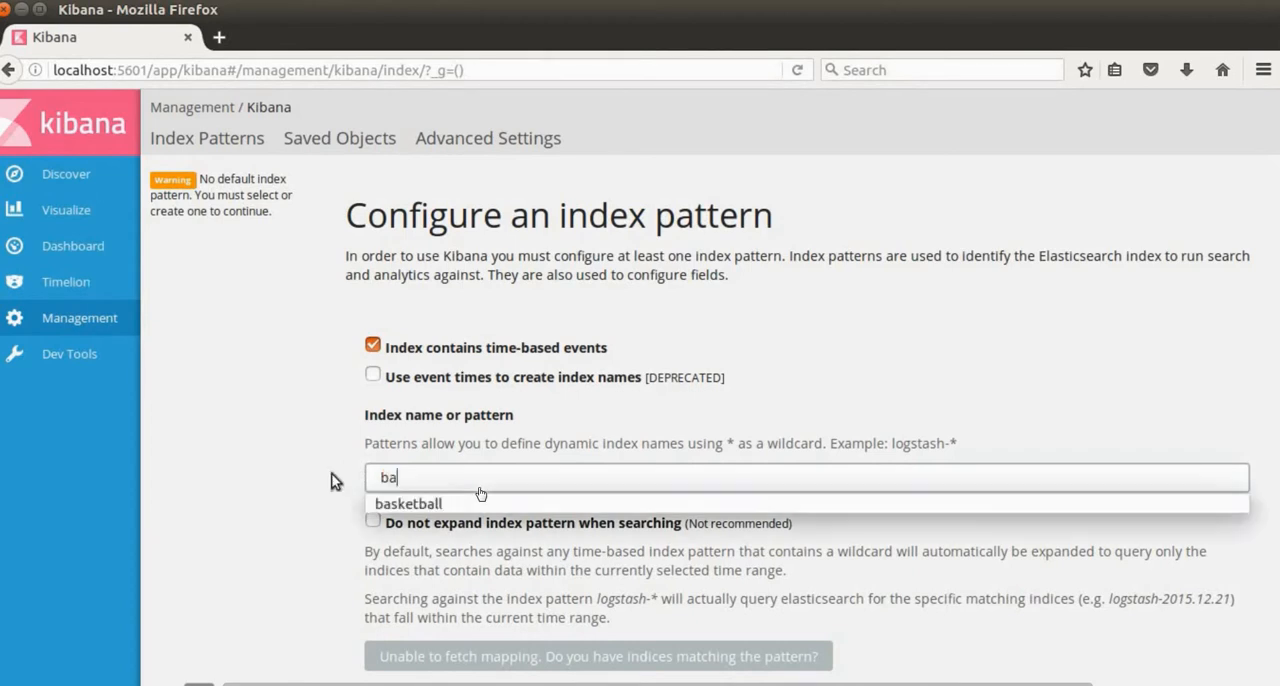
{"action": "type", "text": "sketball"}
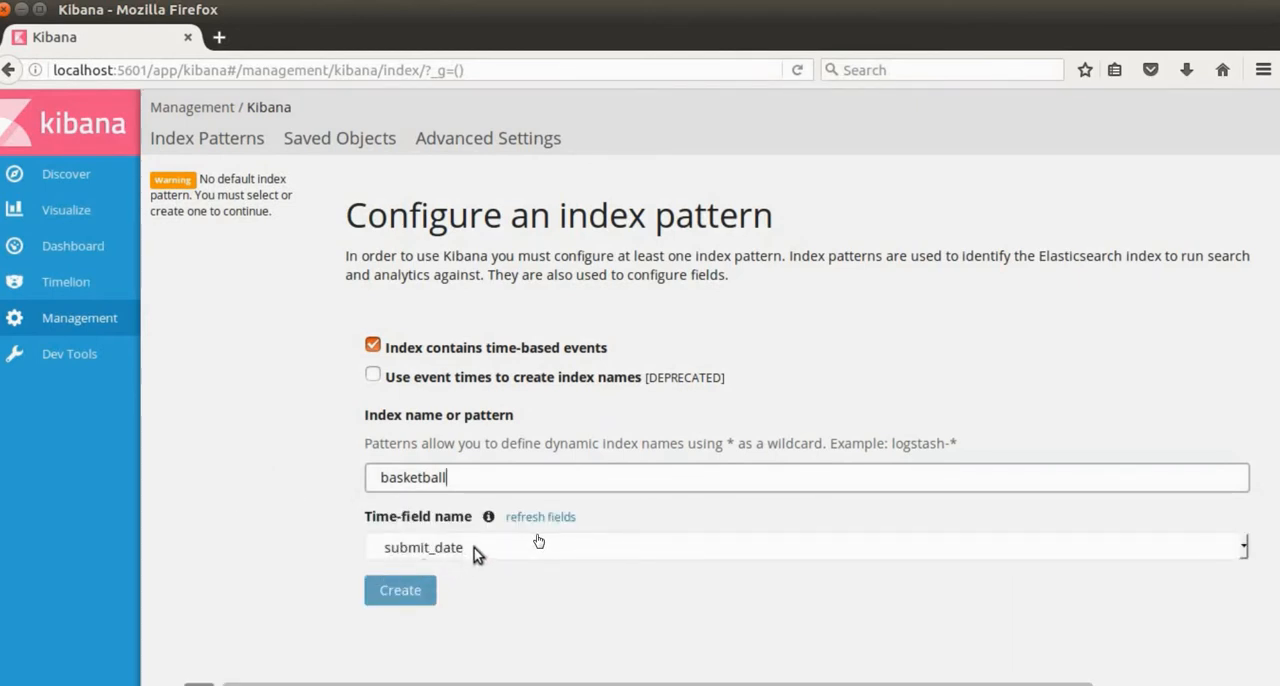
{"action": "left_click", "coordinate": [417, 593]}
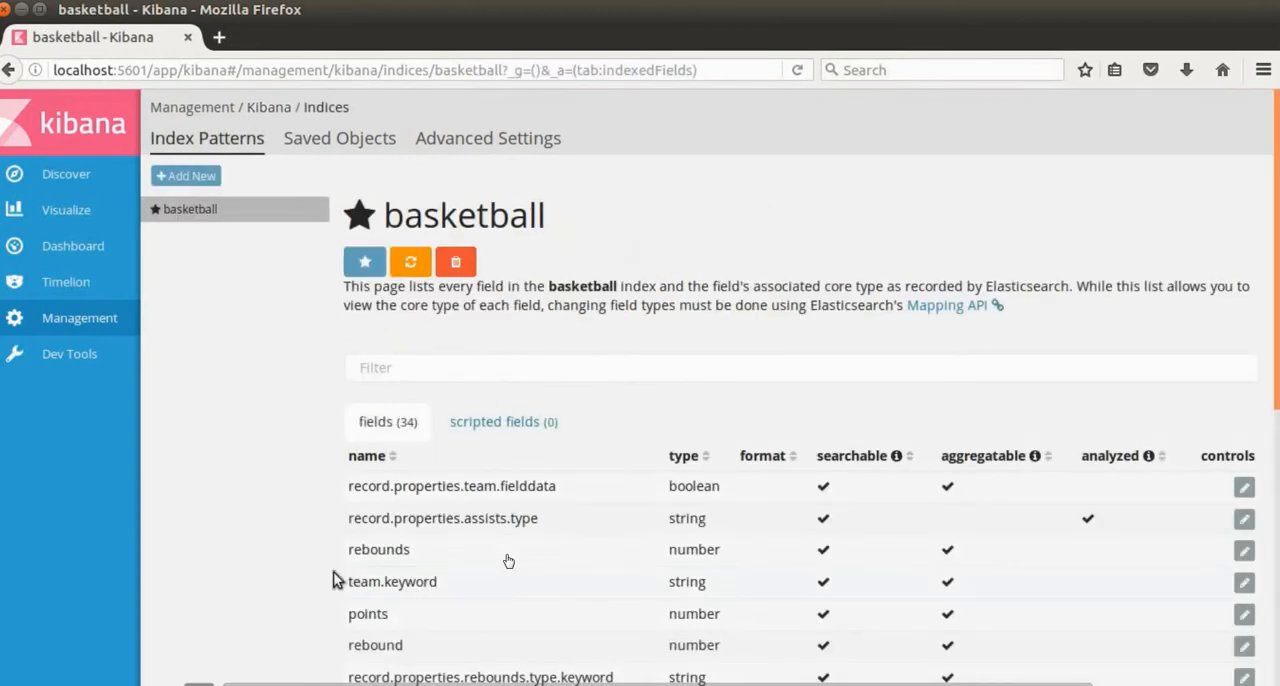
{"action": "scroll", "coordinate": [235, 544], "scroll_direction": "down", "scroll_amount": 1}
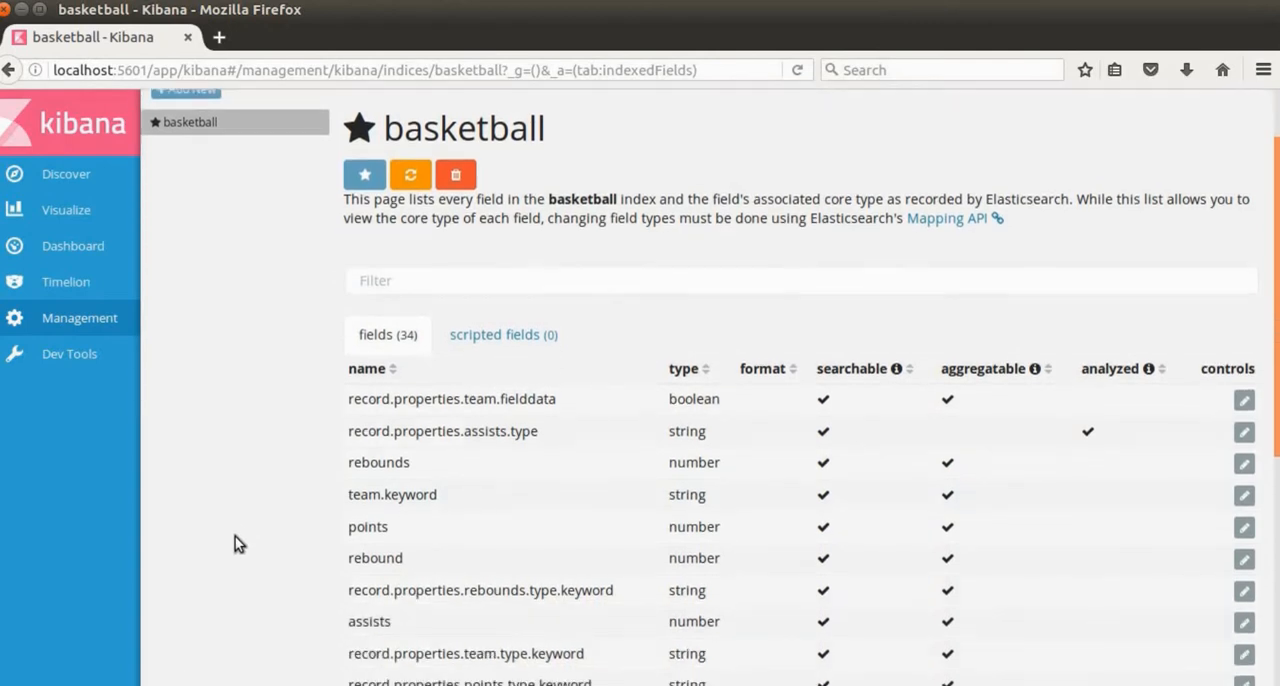
{"action": "scroll", "coordinate": [235, 544], "scroll_direction": "down", "scroll_amount": 3}
{"action": "scroll", "coordinate": [235, 544], "scroll_direction": "down", "scroll_amount": 2}
{"action": "scroll", "coordinate": [235, 544], "scroll_direction": "down", "scroll_amount": 1}
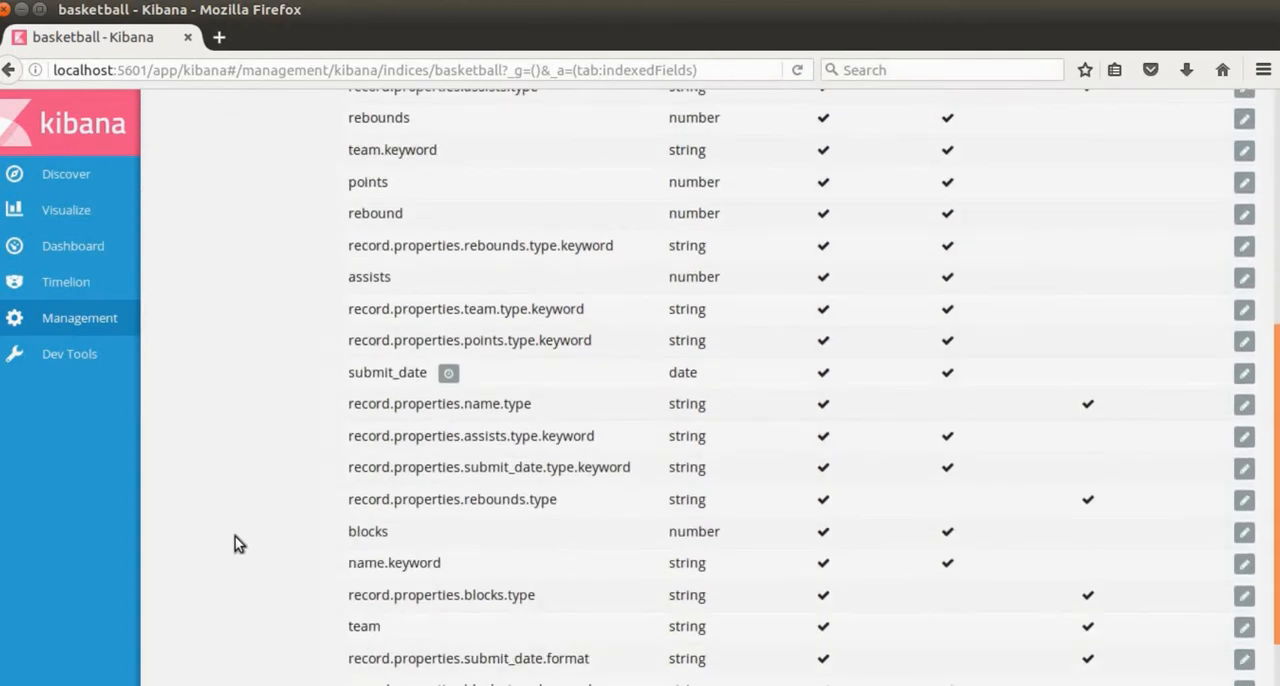
{"action": "scroll", "coordinate": [235, 544], "scroll_direction": "down", "scroll_amount": 2}
{"action": "scroll", "coordinate": [235, 544], "scroll_direction": "down", "scroll_amount": 2}
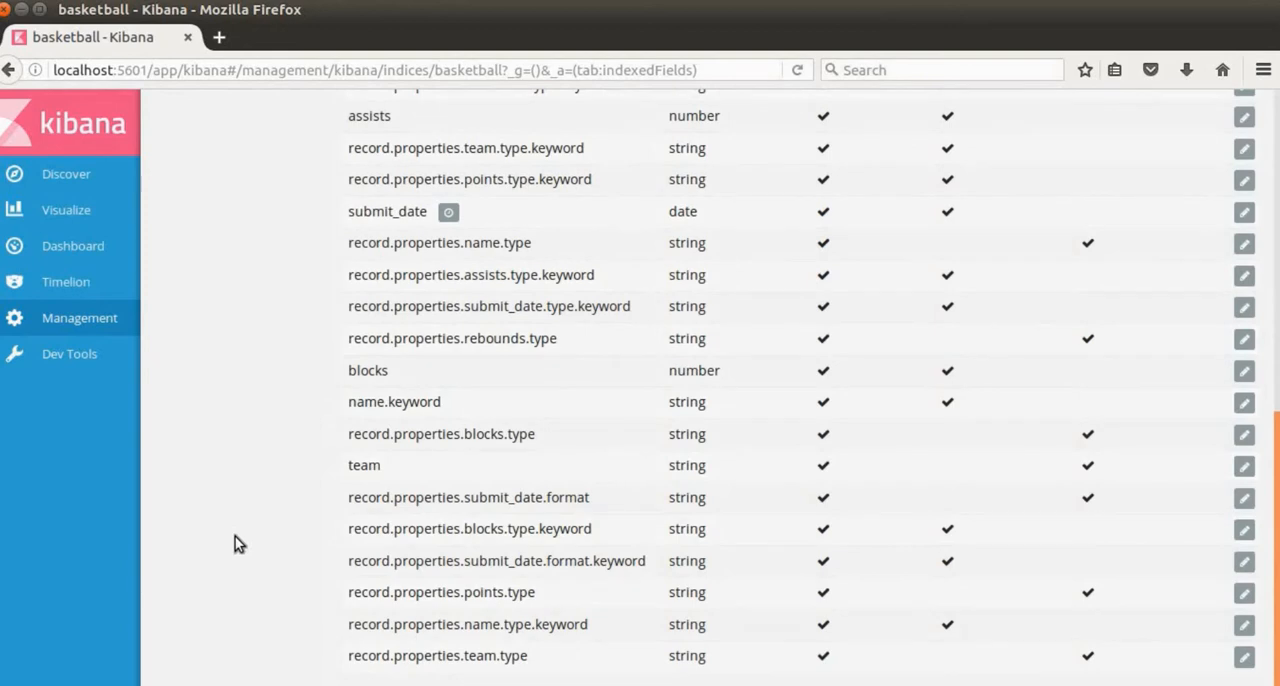
{"action": "scroll", "coordinate": [235, 537], "scroll_direction": "up", "scroll_amount": 1}
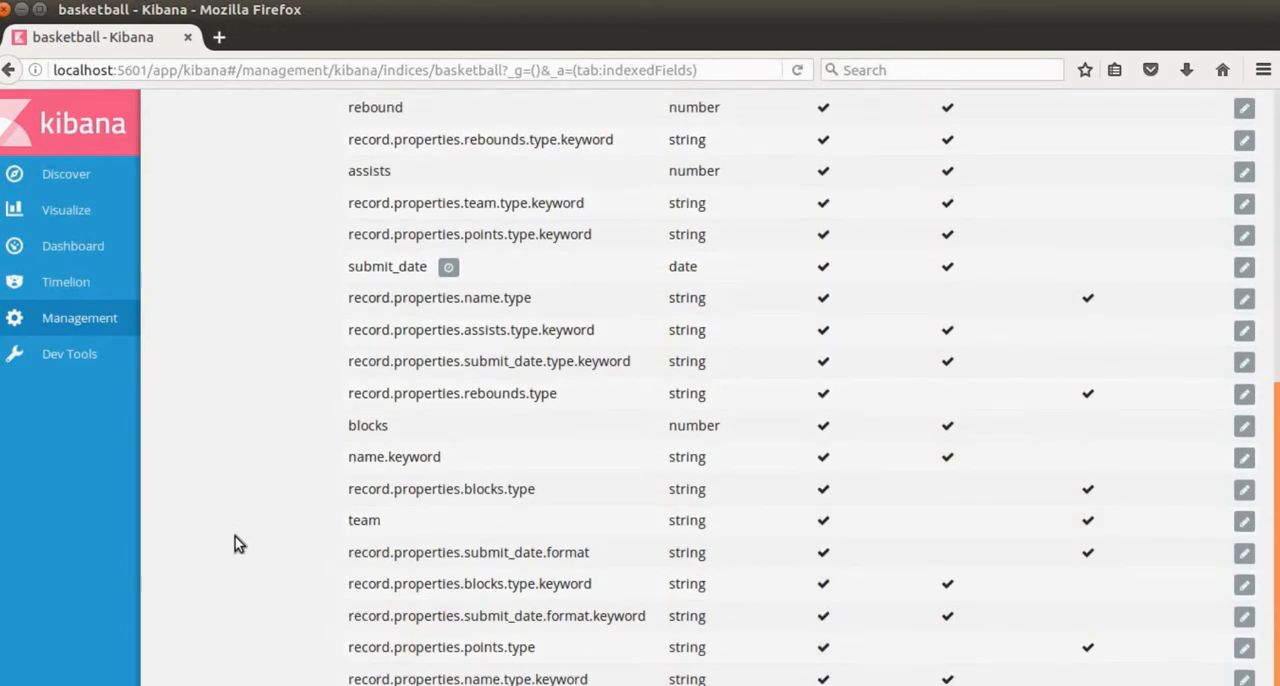
{"action": "scroll", "coordinate": [235, 537], "scroll_direction": "up", "scroll_amount": 1}
{"action": "scroll", "coordinate": [235, 537], "scroll_direction": "up", "scroll_amount": 1}
{"action": "scroll", "coordinate": [235, 536], "scroll_direction": "up", "scroll_amount": 2}
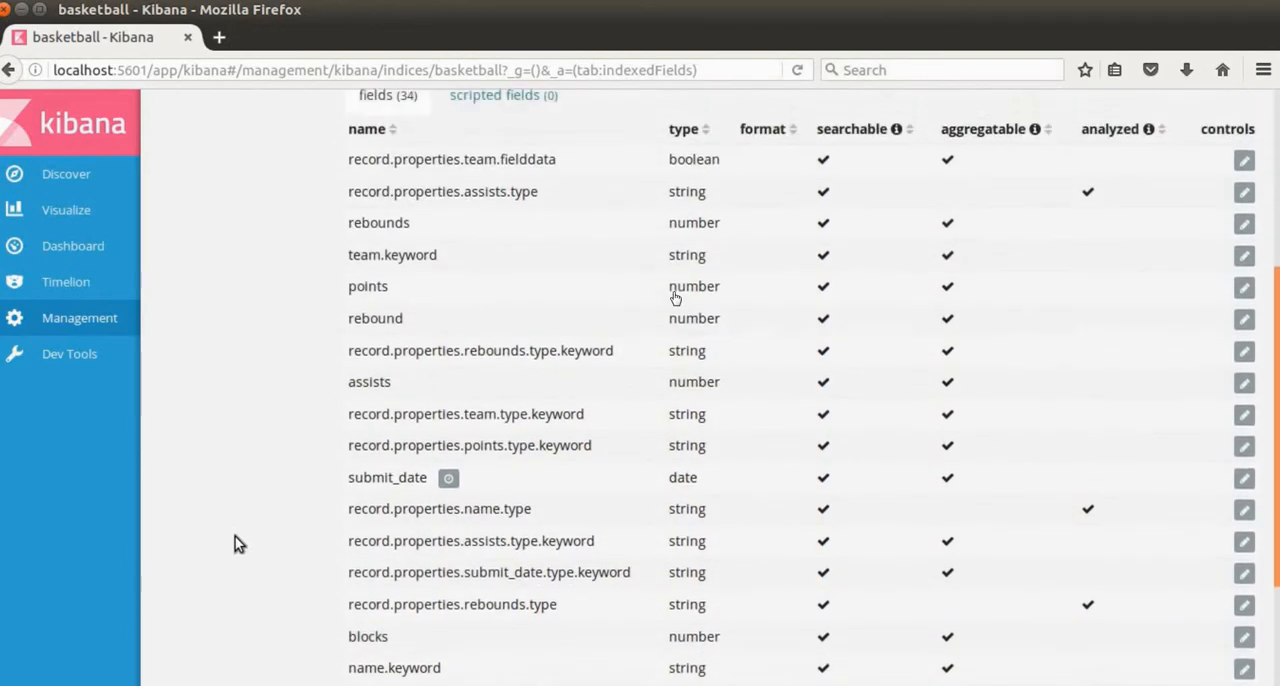
{"action": "scroll", "coordinate": [235, 536], "scroll_direction": "up", "scroll_amount": 1}
{"action": "scroll", "coordinate": [235, 536], "scroll_direction": "down", "scroll_amount": 6}
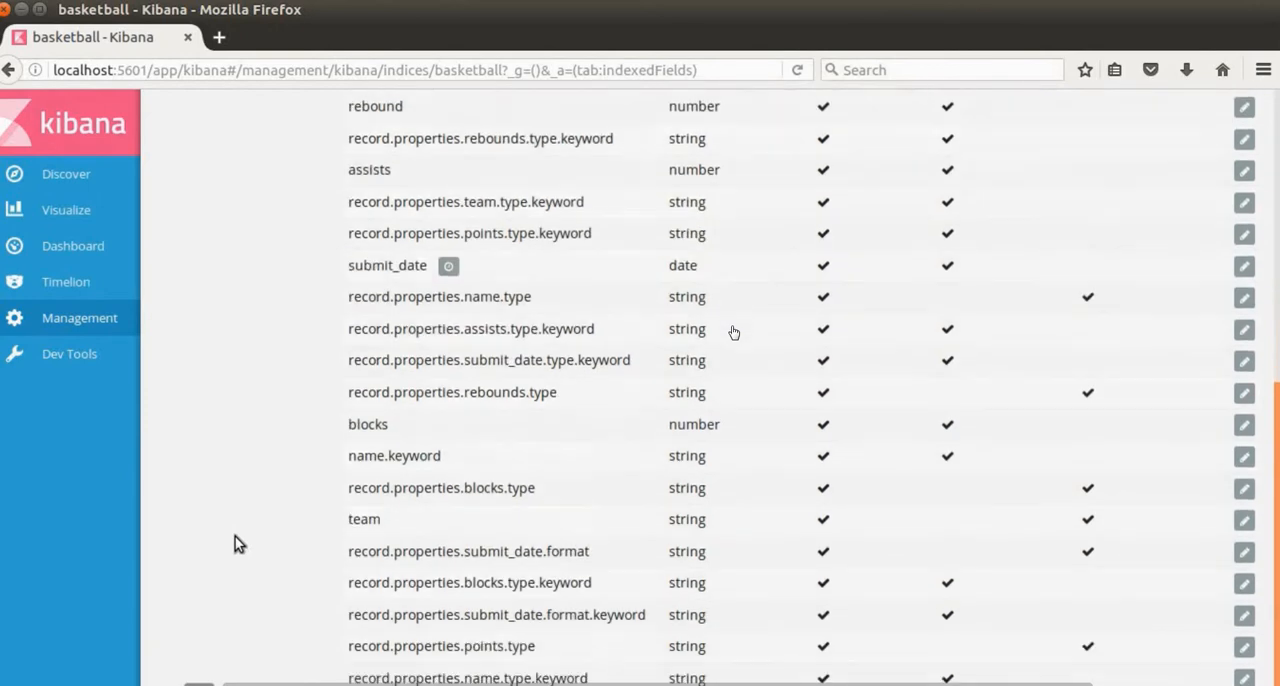